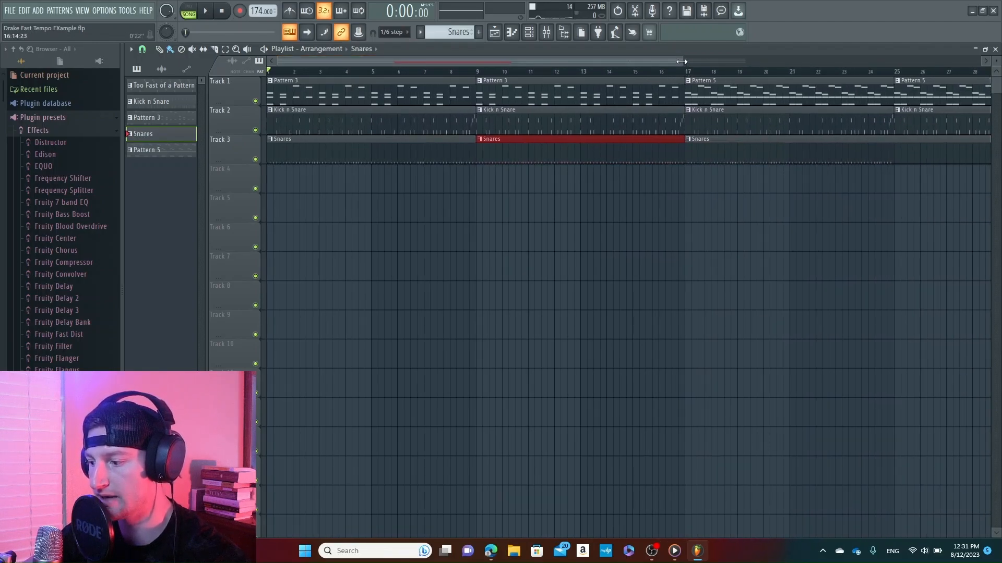
Play the arrangement from bar 1 through the Pattern 3 section, and stop playback
mouse_move(681, 61)
left_mouse_down()
mouse_move(607, 70)
mouse_move(687, 73)
left_mouse_up()
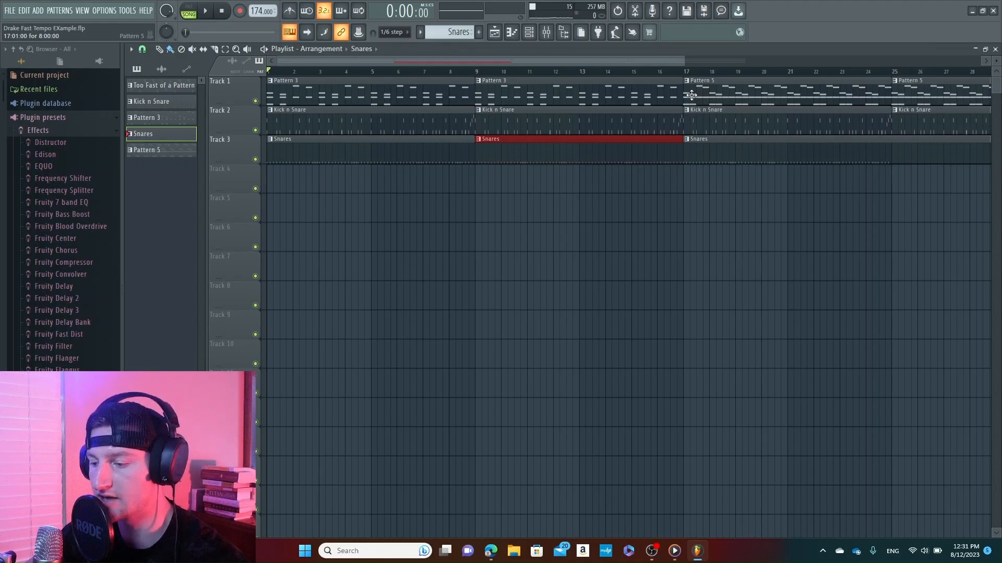
key("space")
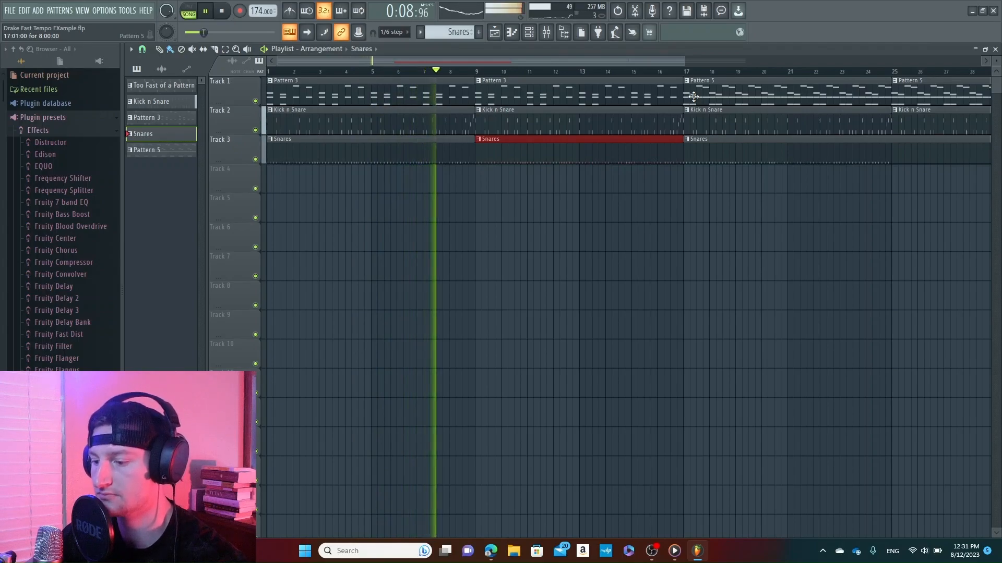
key("space")
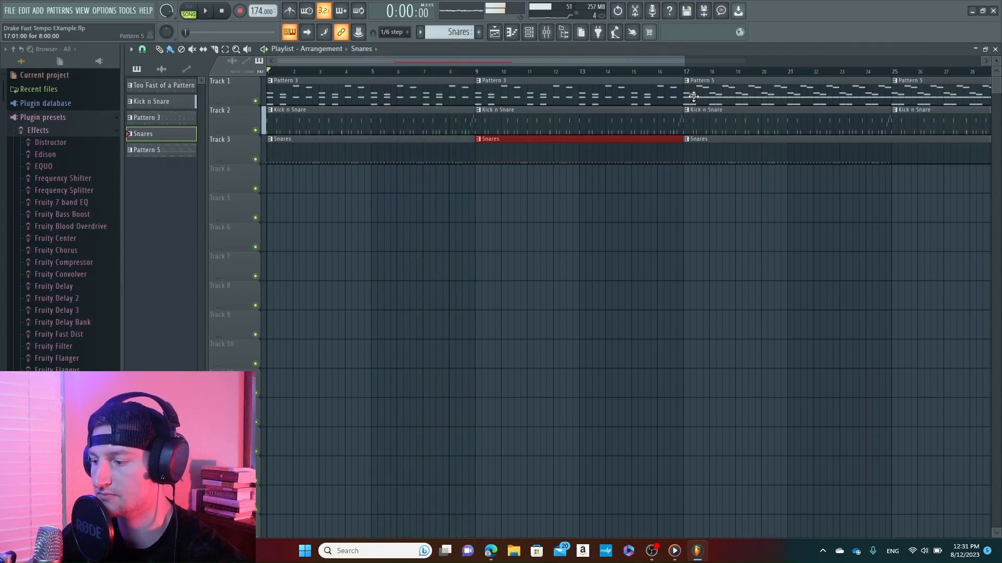
Play the arrangement from bar 17, where Pattern 5 begins, and return the song position to the start
left_click_drag(684, 61, 664, 63)
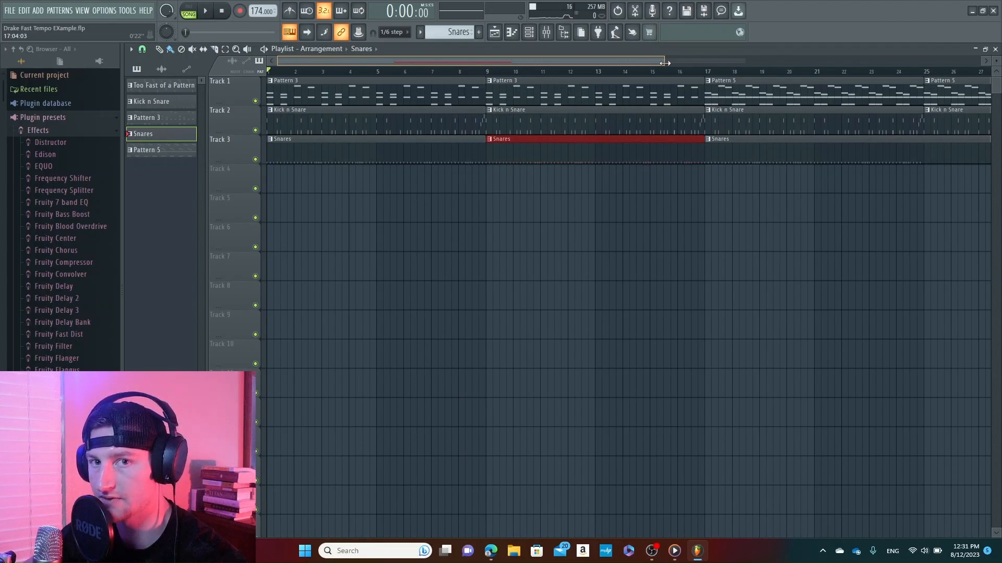
left_click_drag(665, 63, 684, 90)
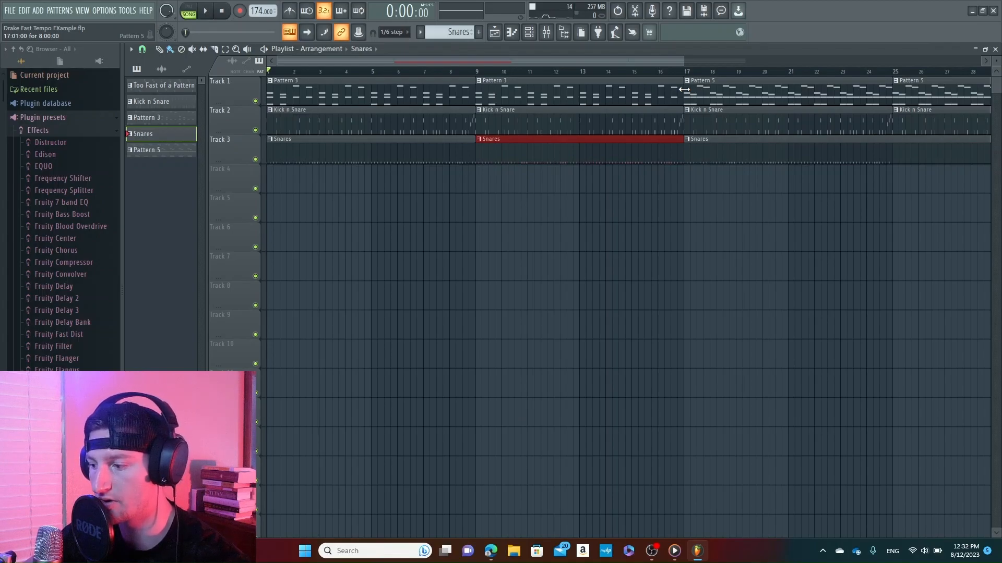
left_click_drag(605, 57, 766, 80)
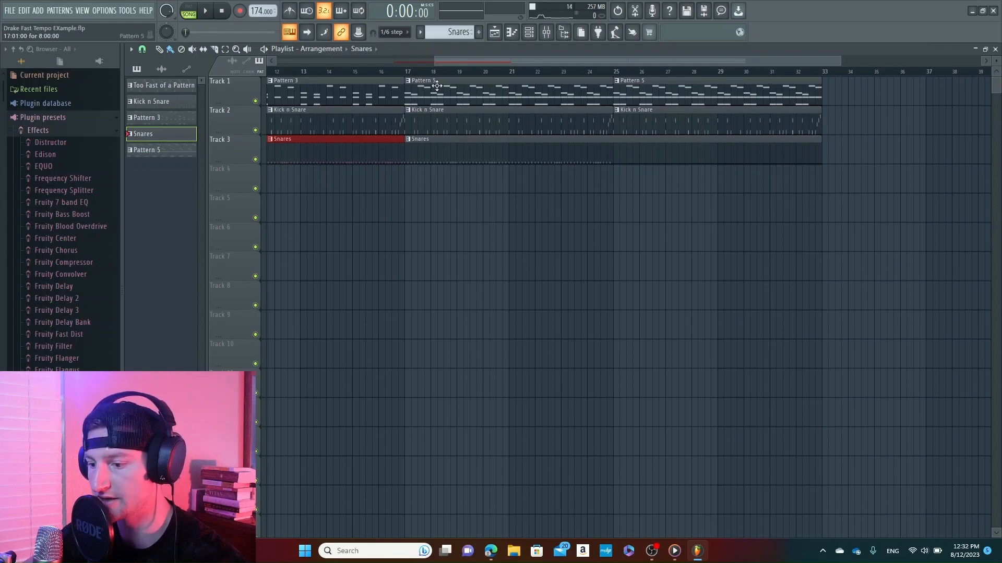
left_click(408, 73)
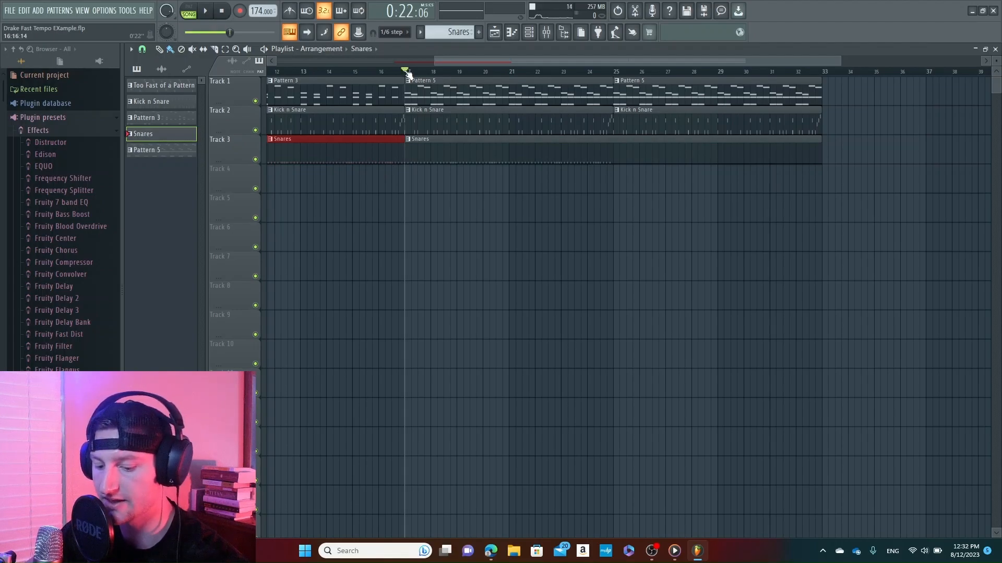
key("space")
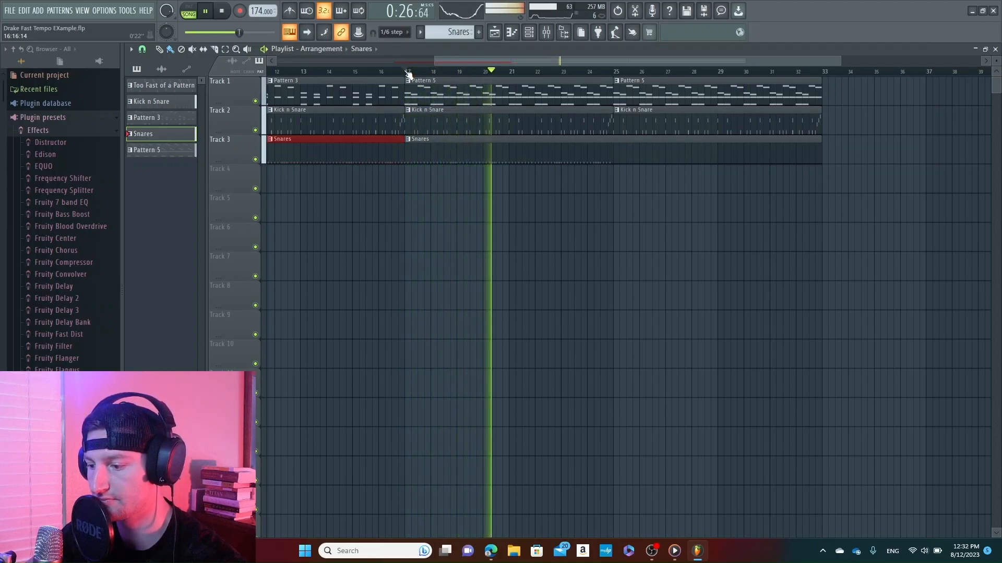
key("space")
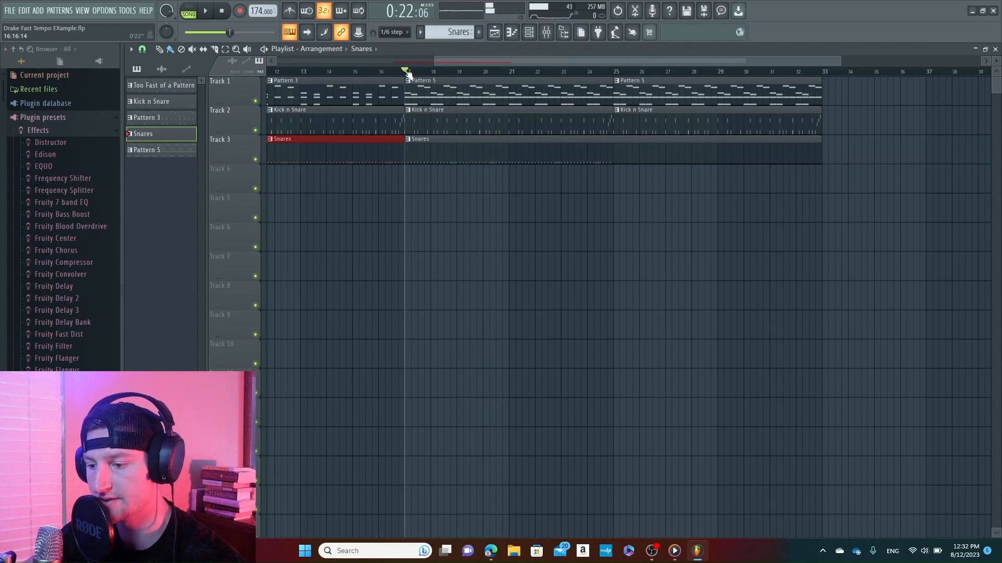
left_click(223, 11)
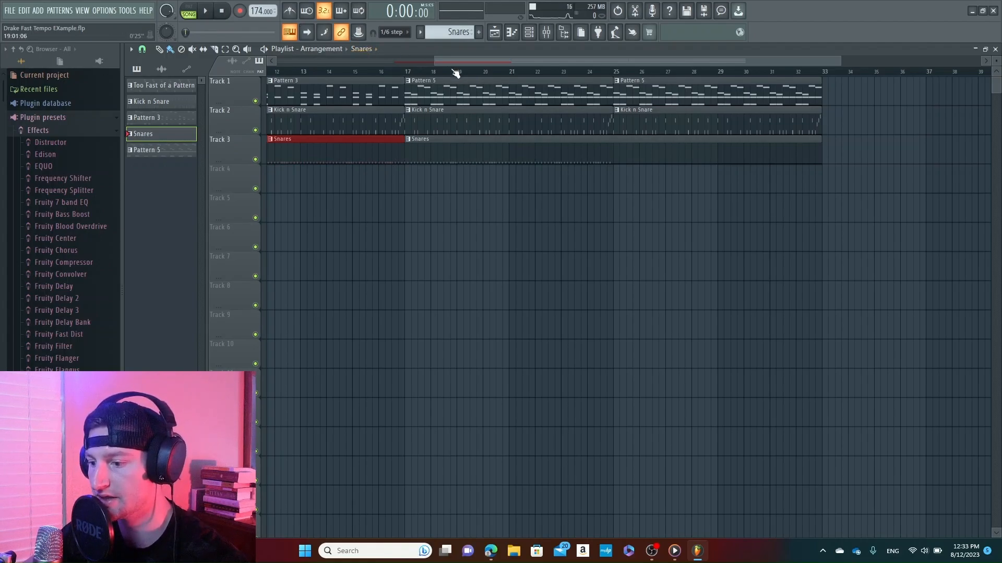
Open the project untitledTut Tutorial 7-29-23_2.flp
left_click_drag(434, 61, 271, 56)
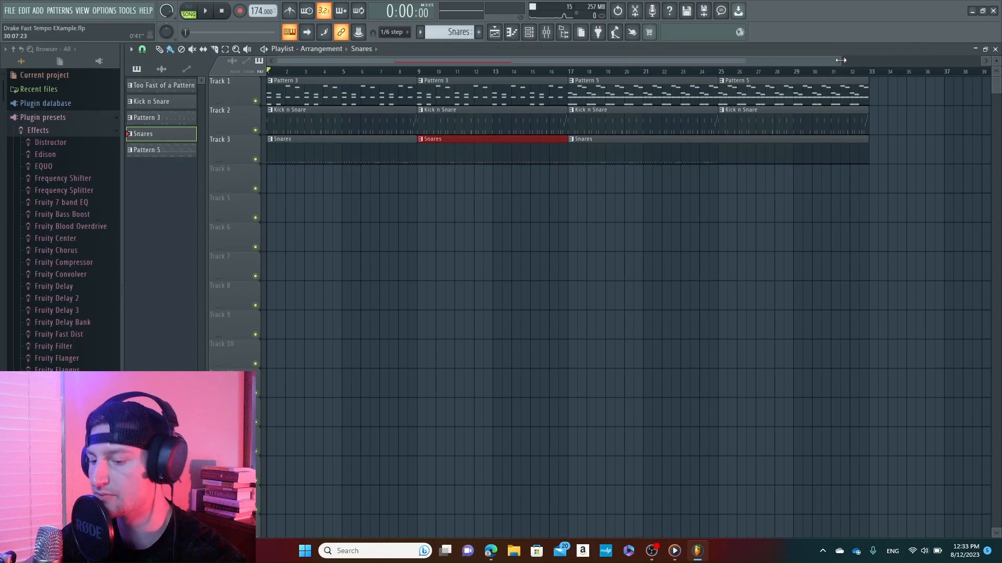
left_click_drag(840, 60, 681, 58)
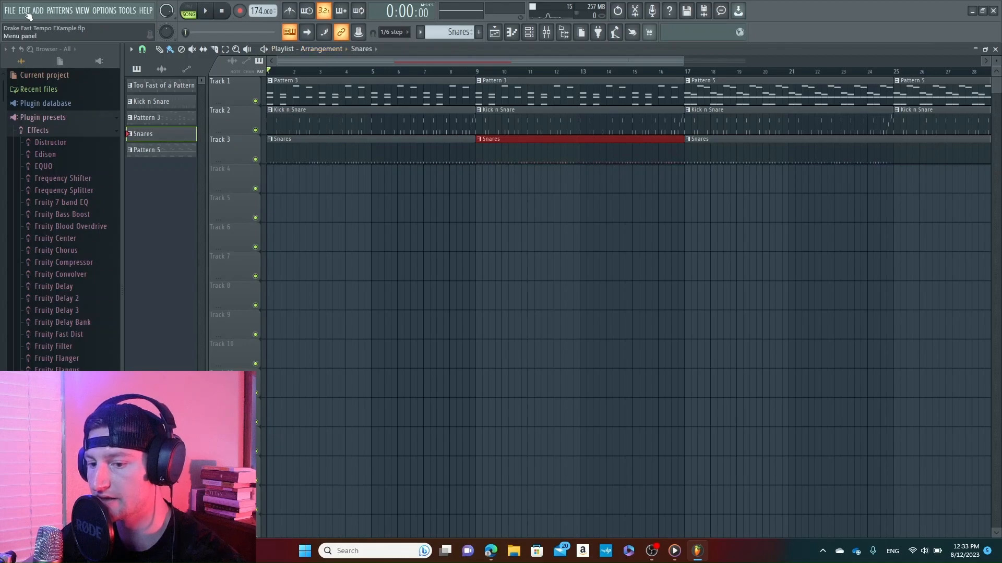
left_click(26, 12)
left_click(21, 61)
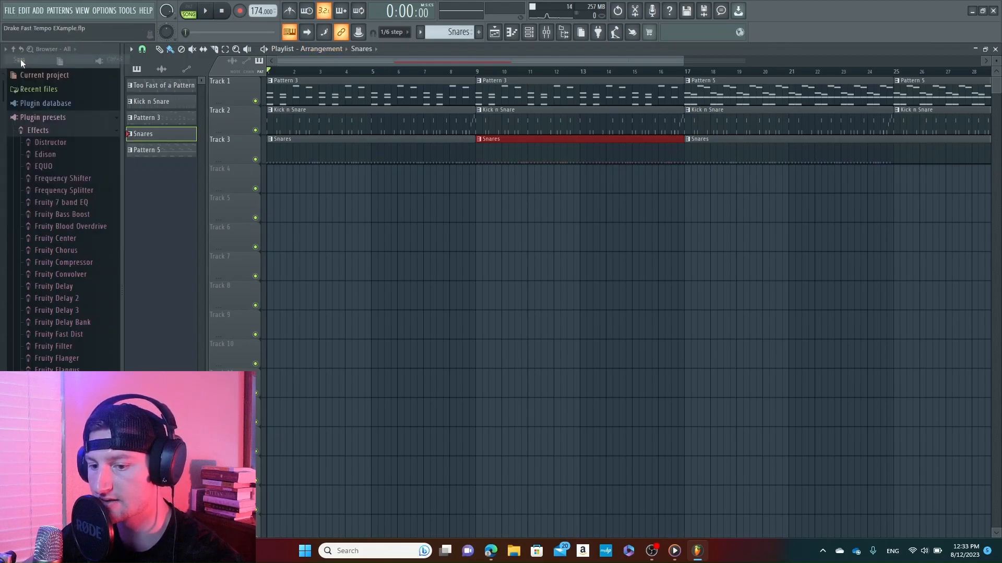
left_click(7, 11)
left_click(36, 131)
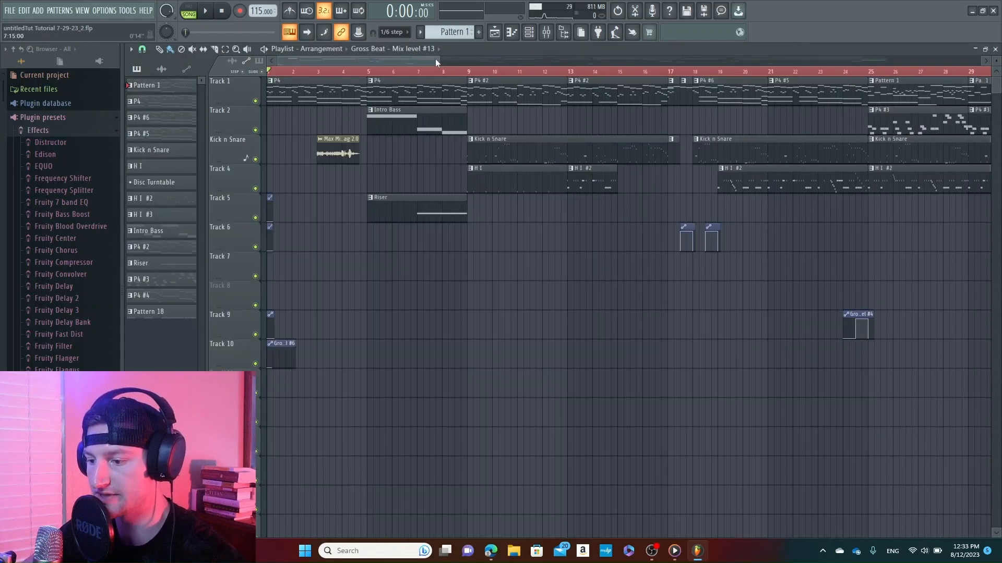
Play the arrangement from the beginning past the drum entry at bar 9, and stop
left_click_drag(436, 61, 399, 61)
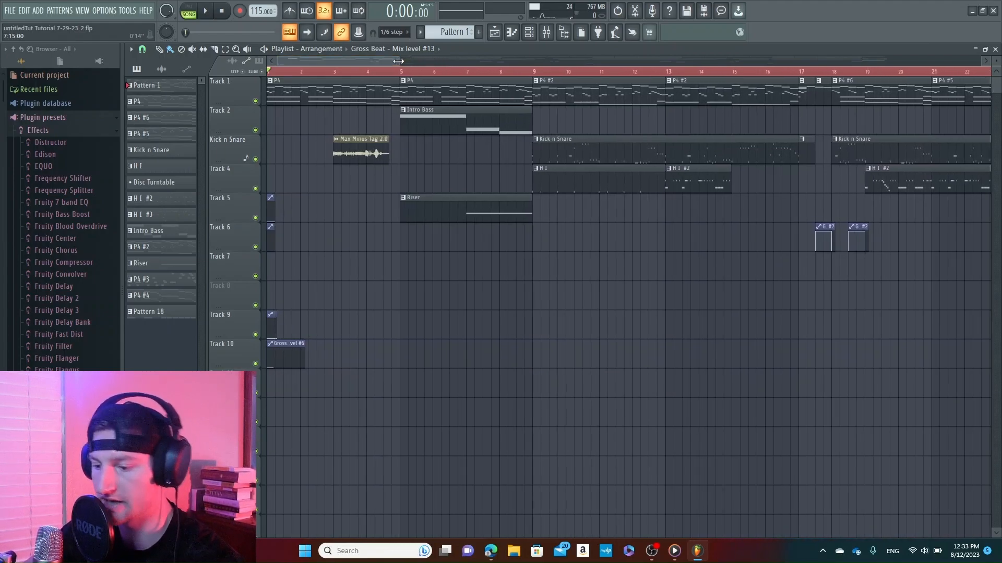
key("space")
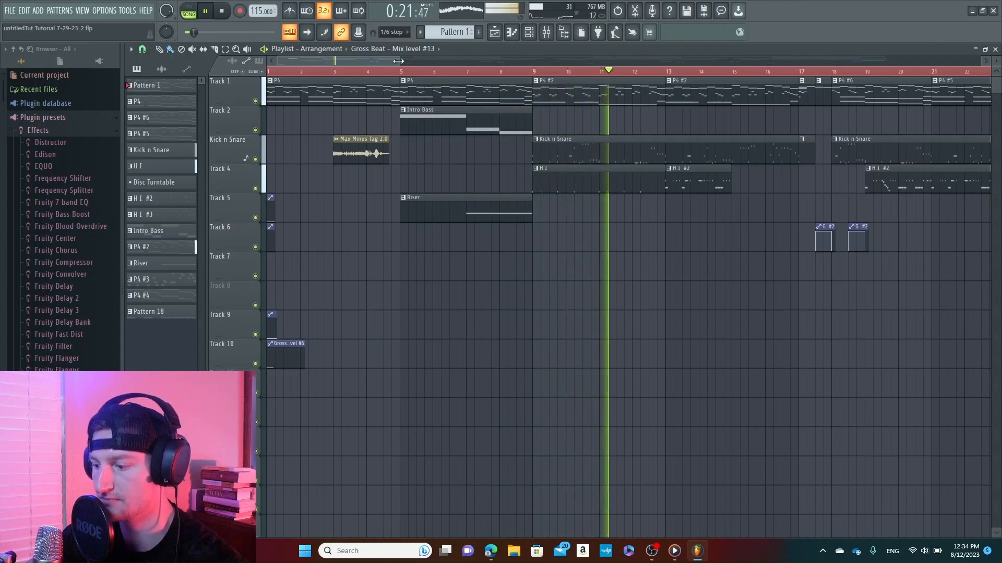
key("space")
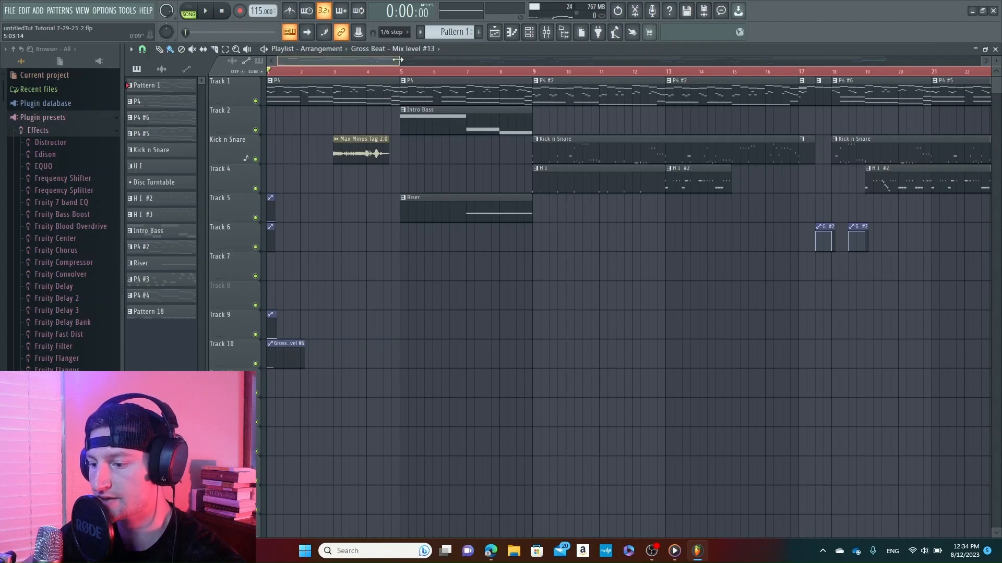
Replay the opening bars of the intro's first P4 clip twice from bar 1
left_click_drag(398, 59, 321, 59)
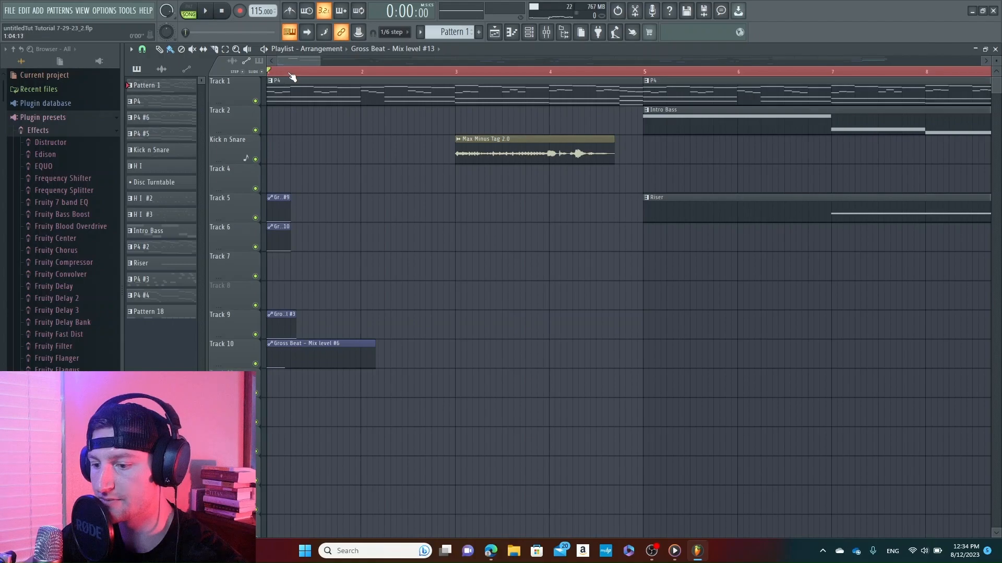
key("space")
key("space")
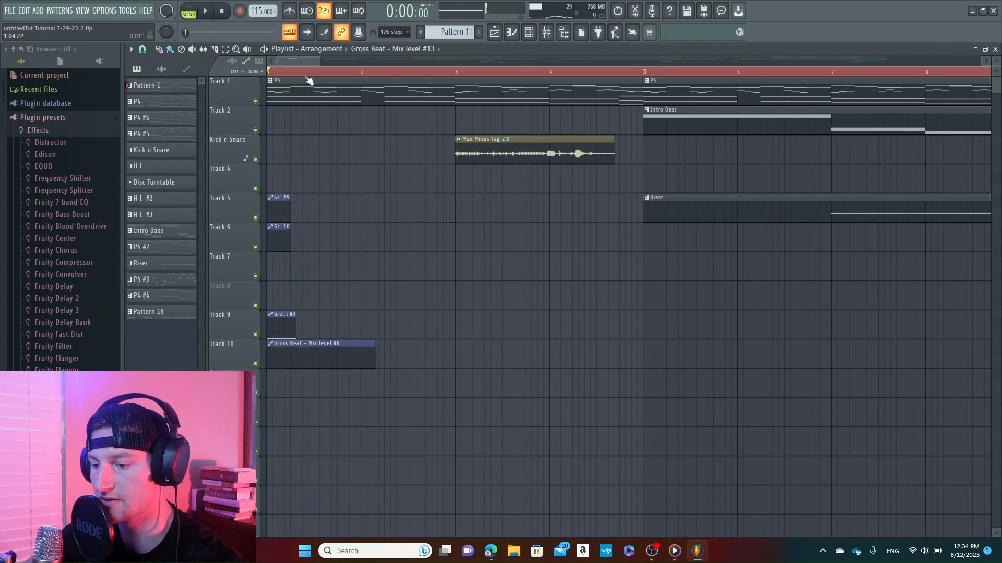
mouse_move(320, 61)
left_mouse_down()
mouse_move(398, 62)
mouse_move(390, 72)
mouse_move(317, 75)
left_mouse_up()
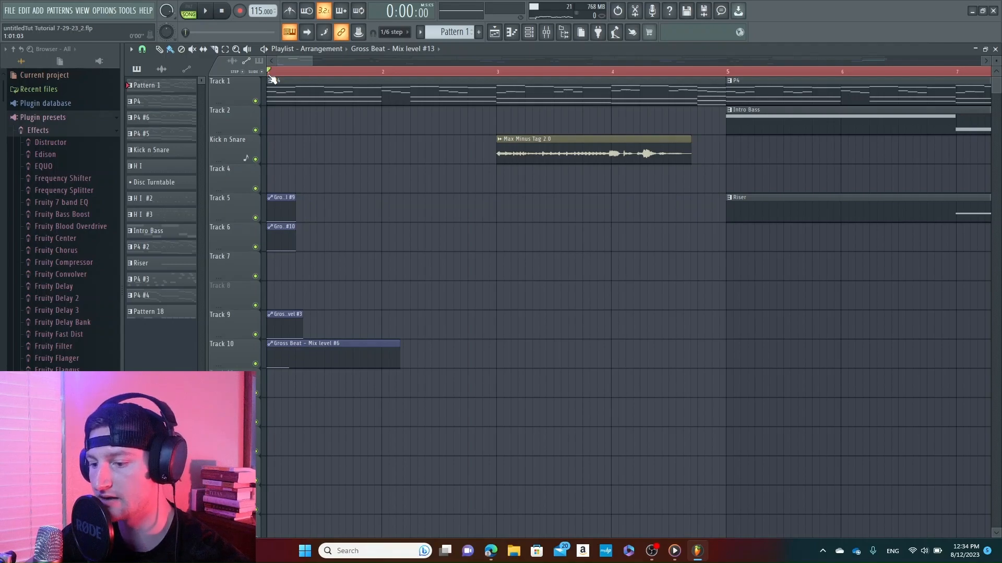
key("space")
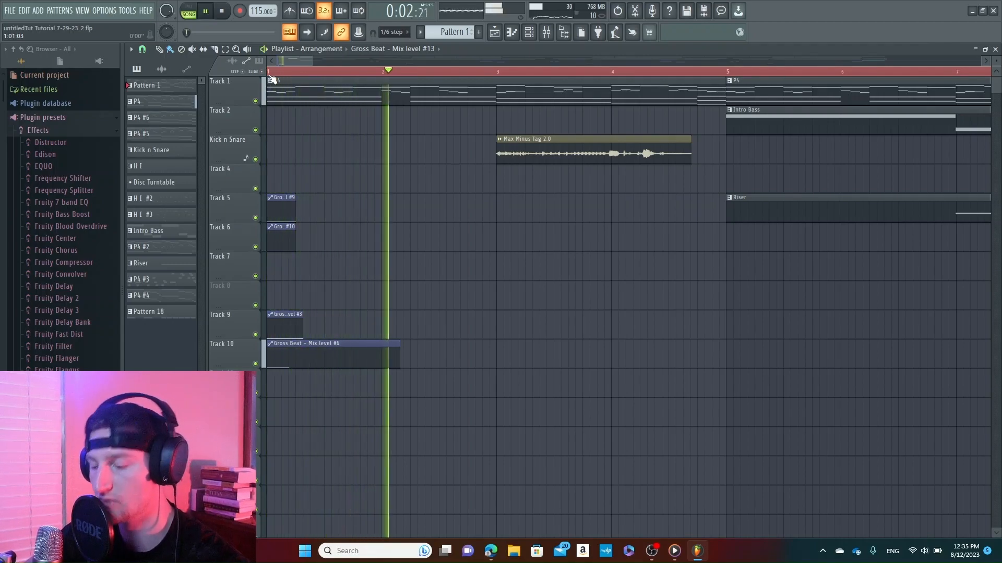
key("space")
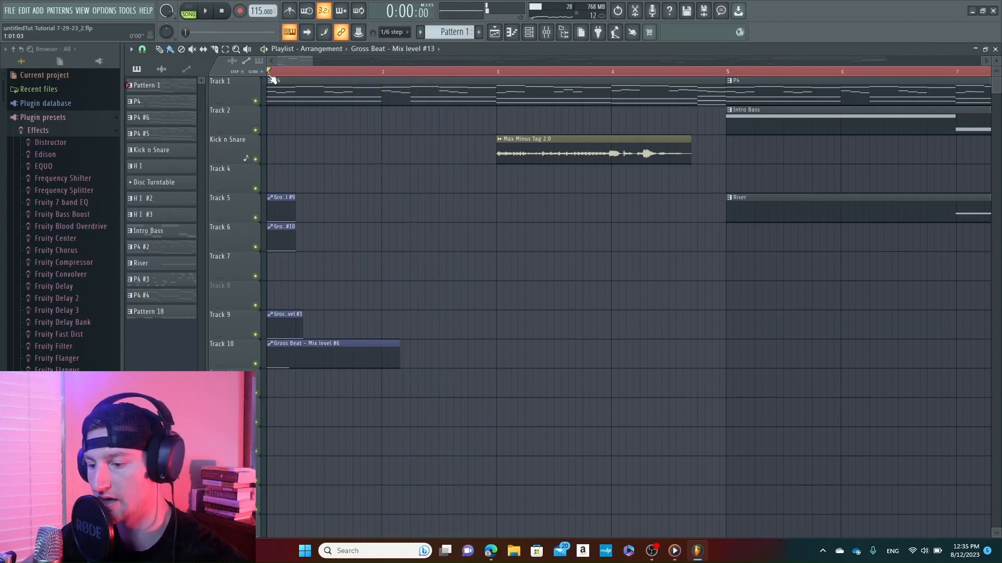
Play the arrangement from bar 25, where Pattern 1 and P4 #3 begin, and stop
left_click_drag(311, 62, 399, 85)
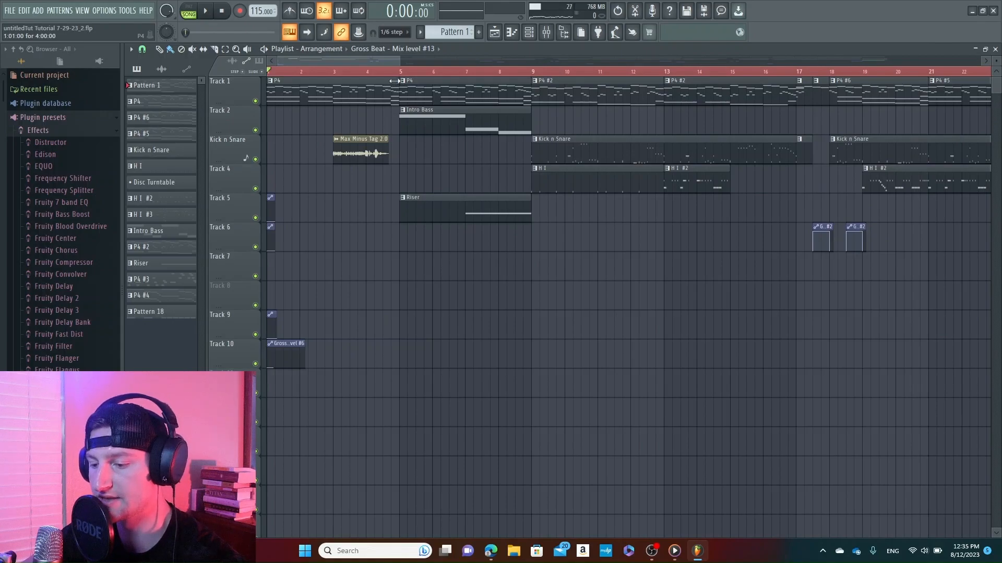
left_click_drag(337, 59, 371, 64)
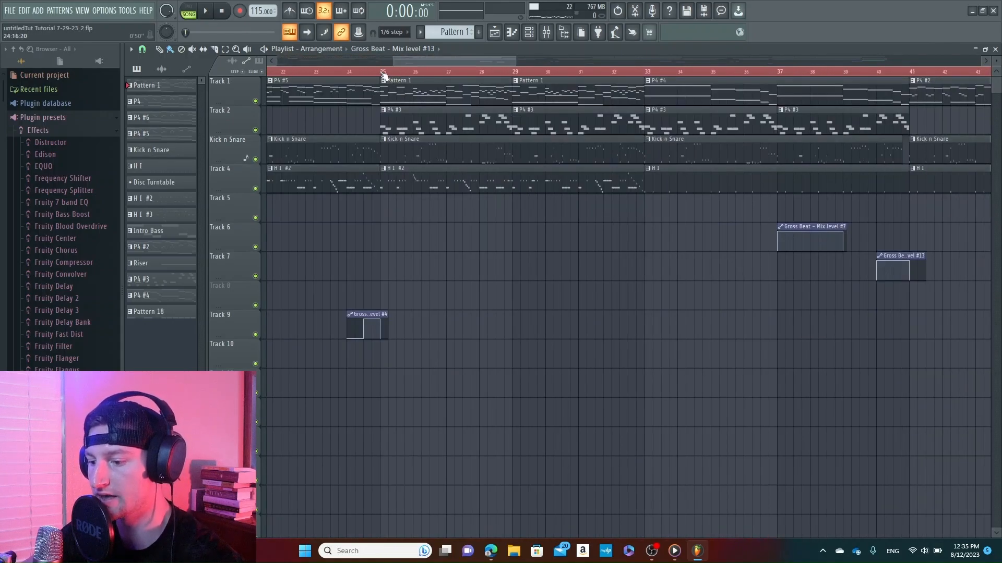
left_click(382, 73)
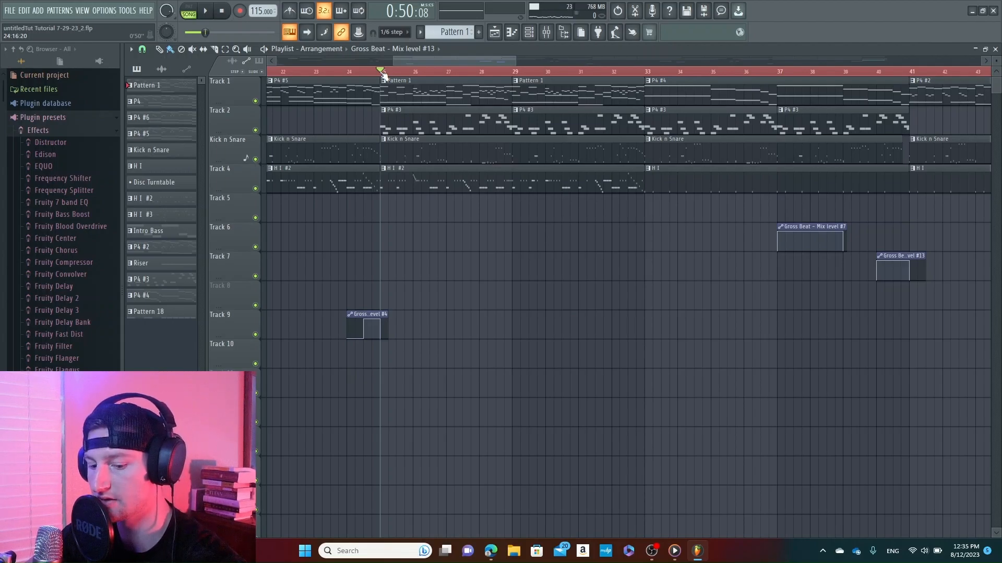
key("space")
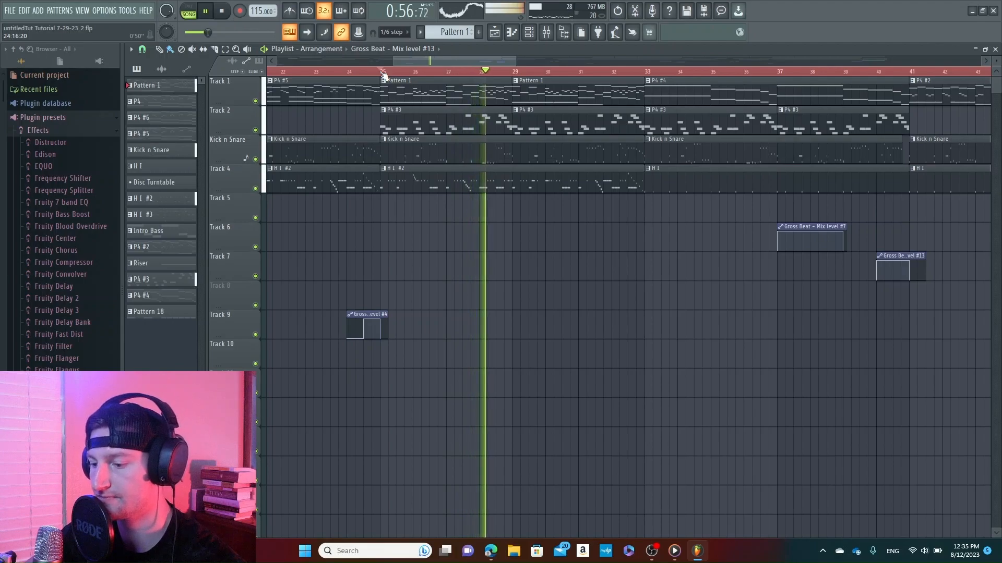
key("space")
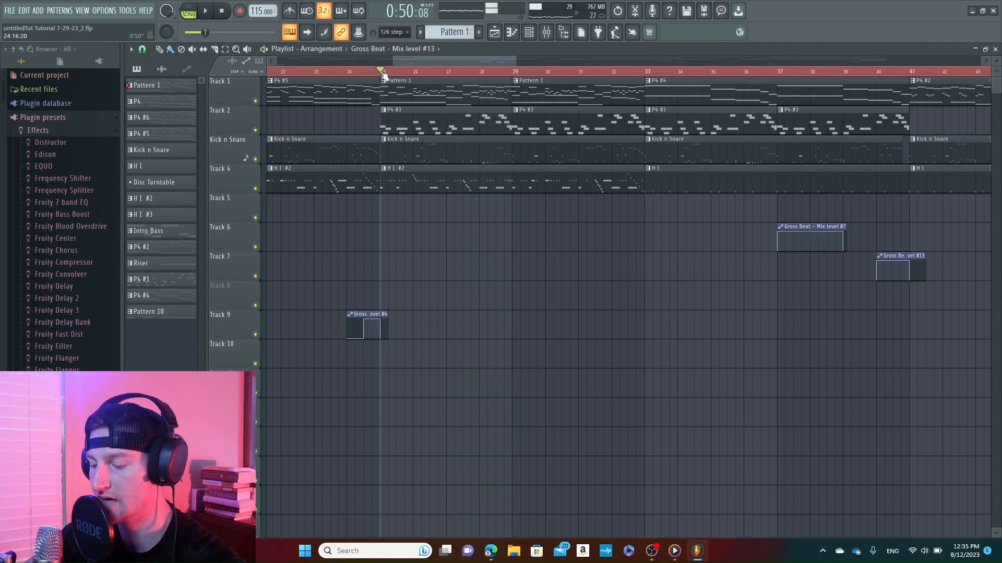
Select bars 25 to 28, delete the P4 #3 clip on Track 2 there, and play the section without it
left_click_drag(383, 73, 515, 104)
scroll(438, 96, "up", 3)
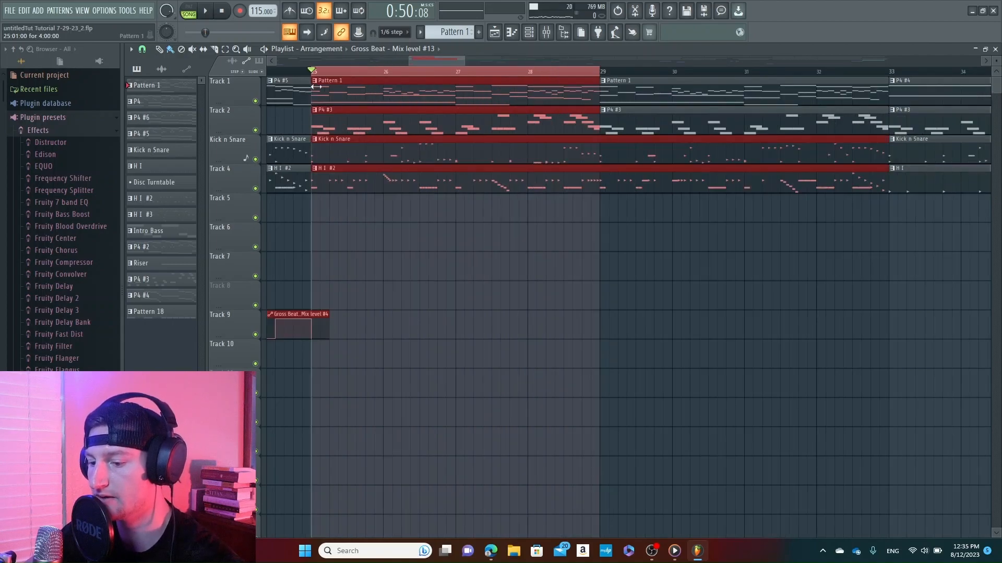
right_click(353, 123)
key("space")
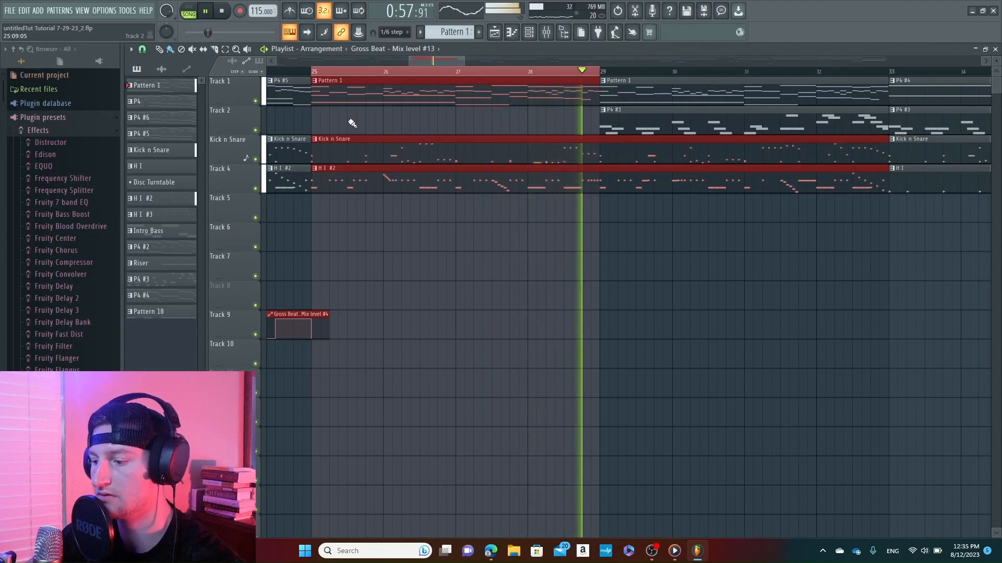
key("space")
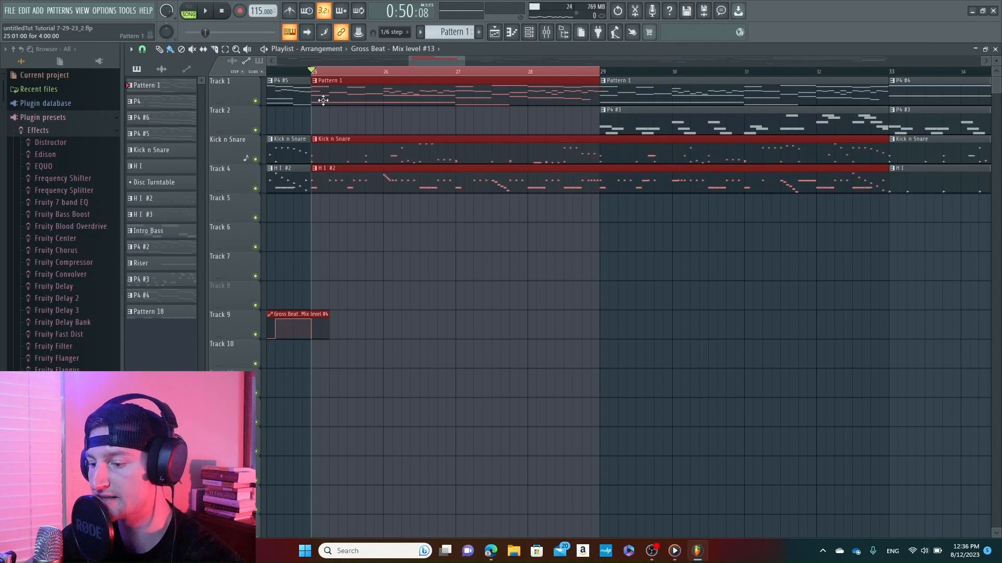
key("space")
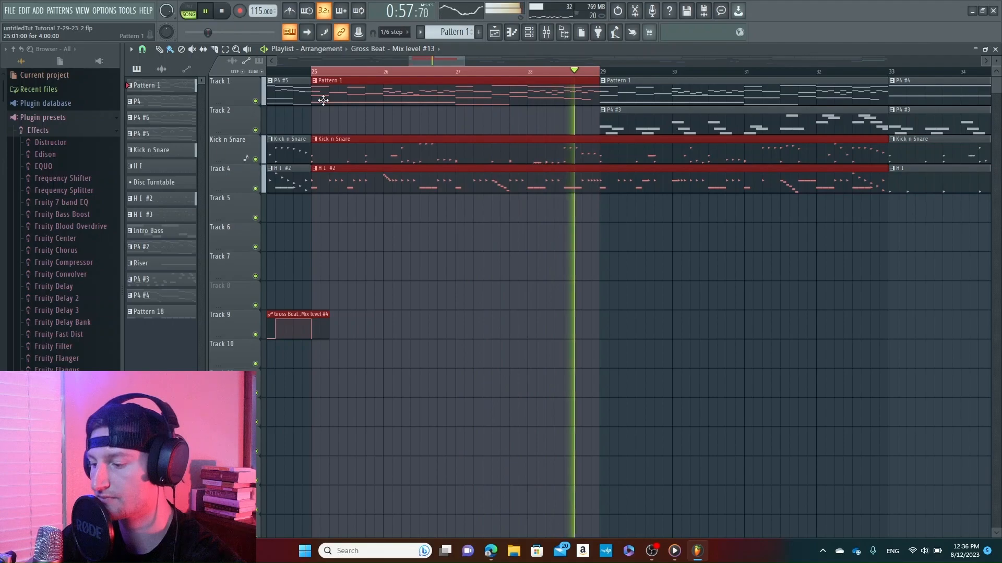
key("space")
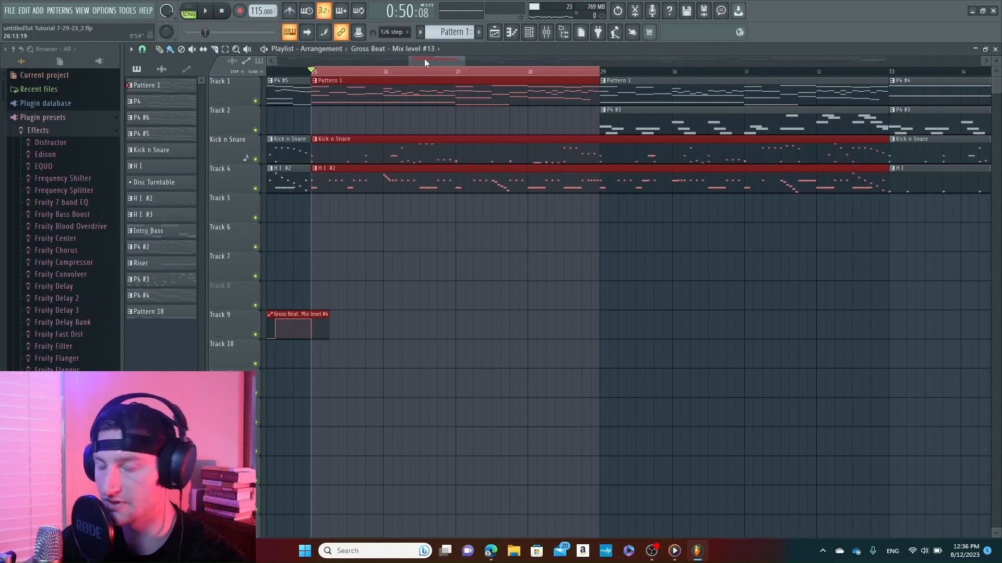
Restore the P4 #3 clip on Track 2 at bar 25 and play the selected section with it
key("ctrl+v")
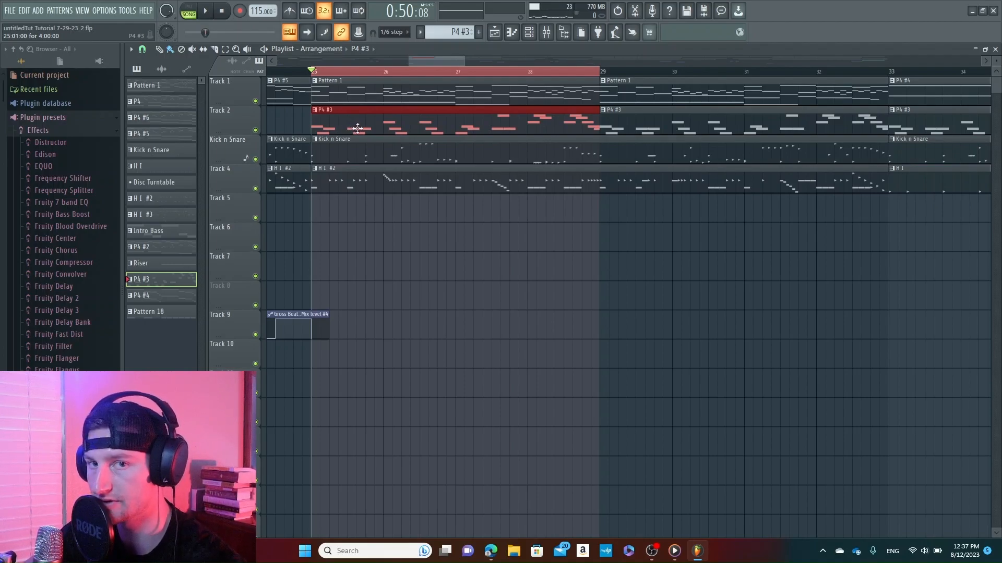
key("space")
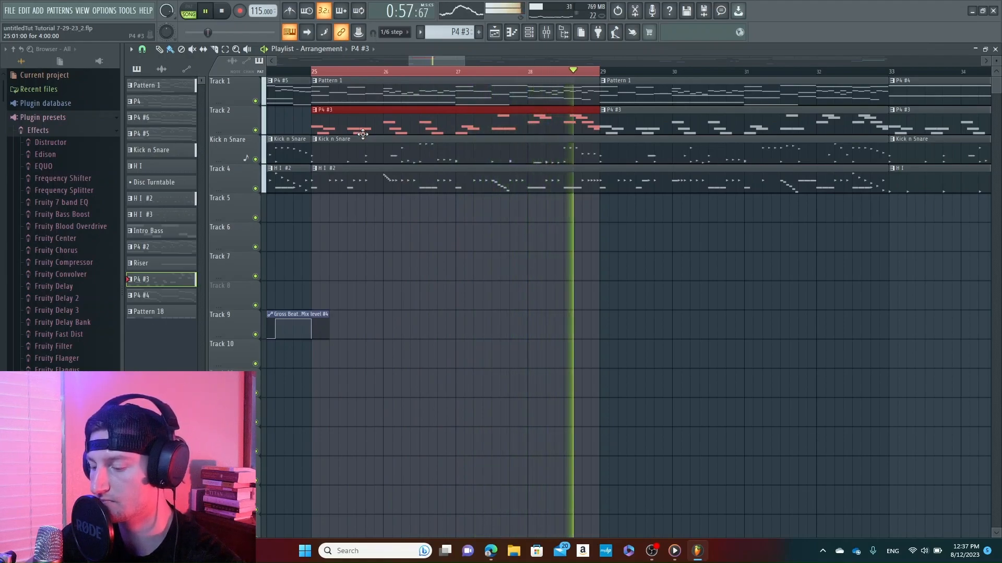
key("space")
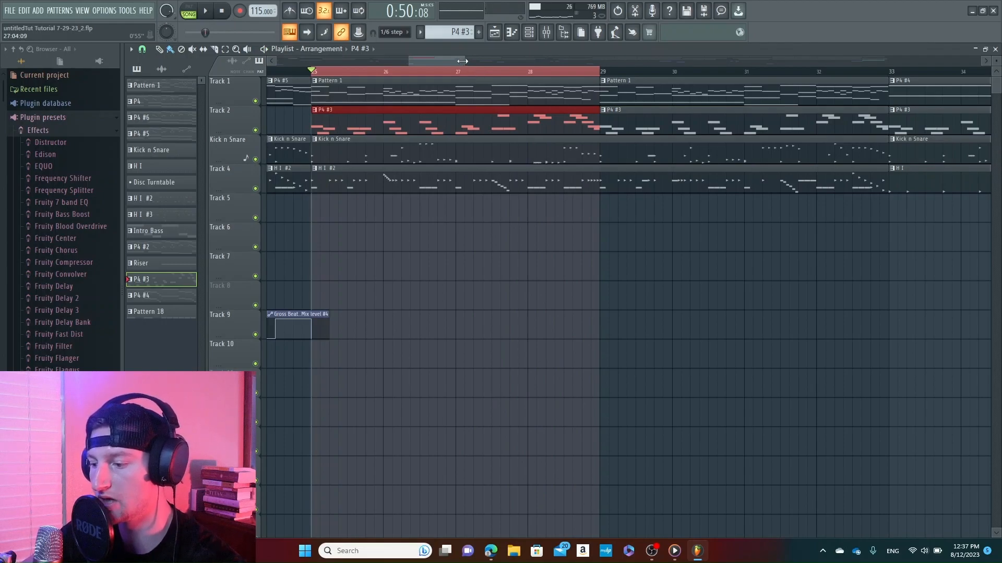
left_click_drag(463, 61, 493, 64)
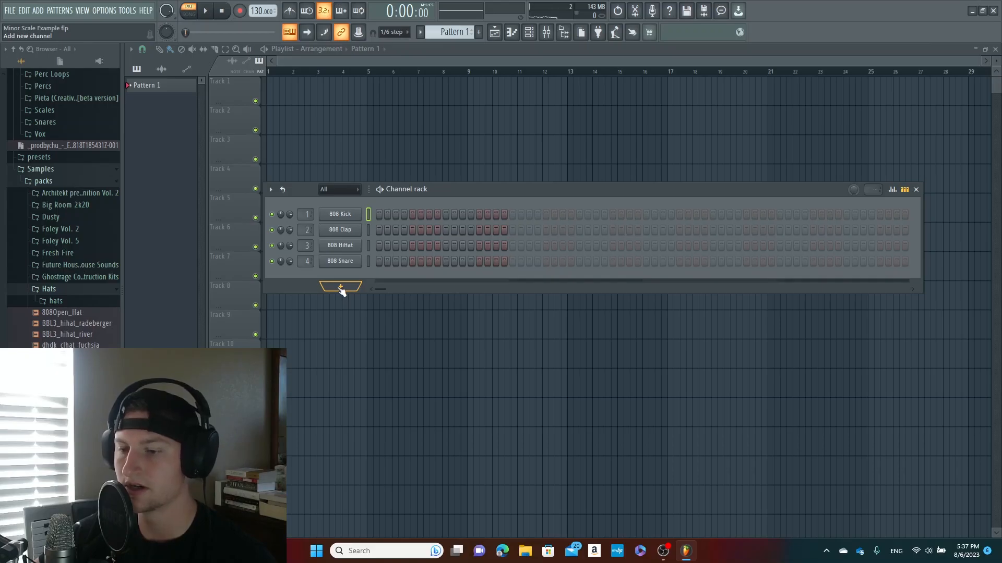
Add an FL Keys channel to the channel rack and open its piano roll
left_click(341, 287)
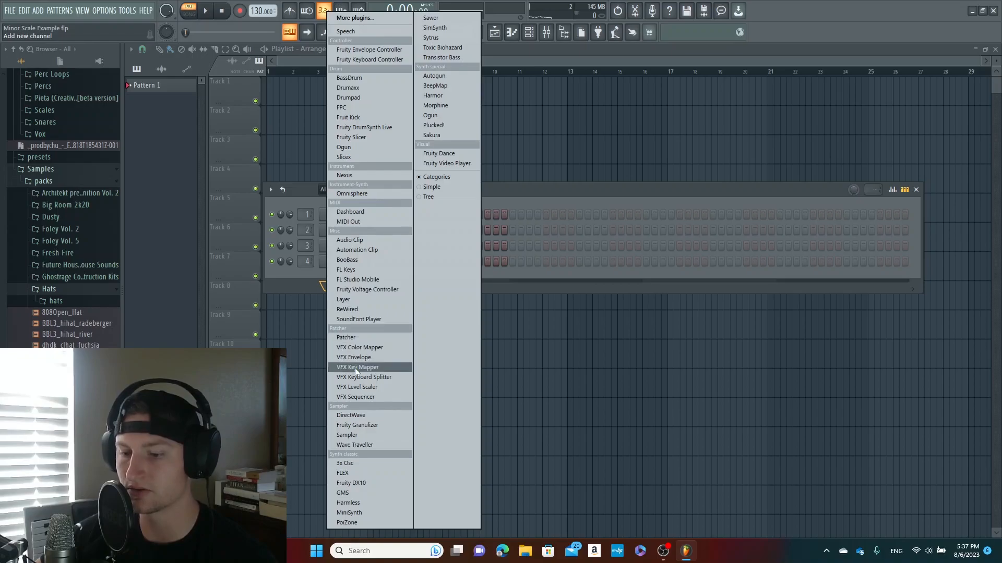
left_click(346, 270)
left_click(512, 32)
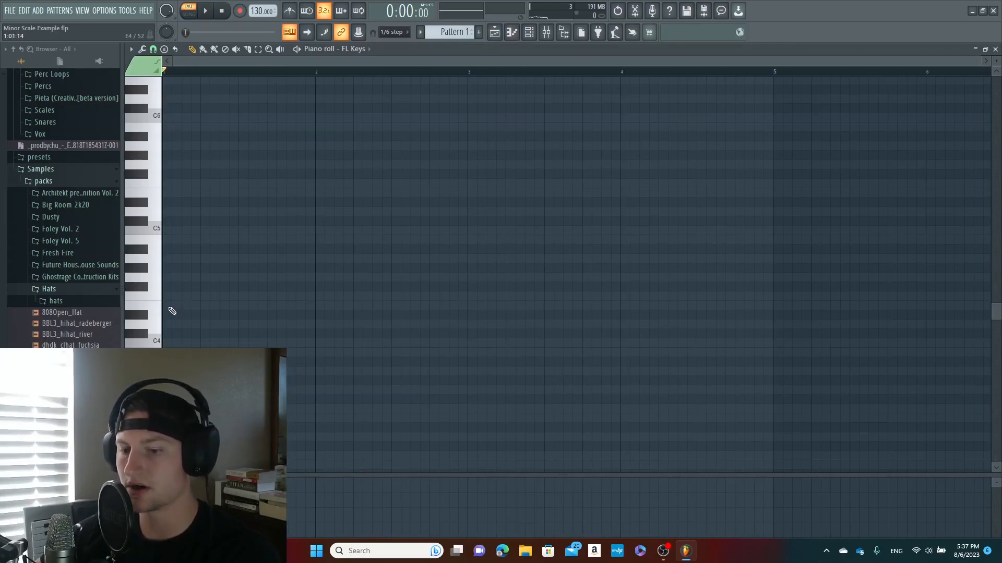
Place the first notes of the E minor scale, E4, F#4 and G4, stacked at the start of bar 1
left_click(169, 307)
left_click_drag(169, 307, 166, 305)
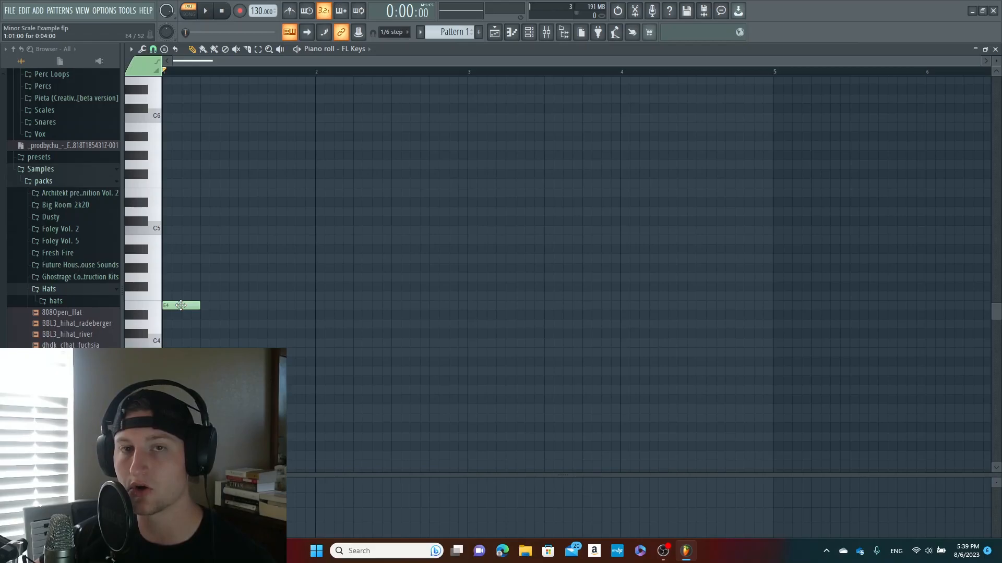
left_click(149, 298)
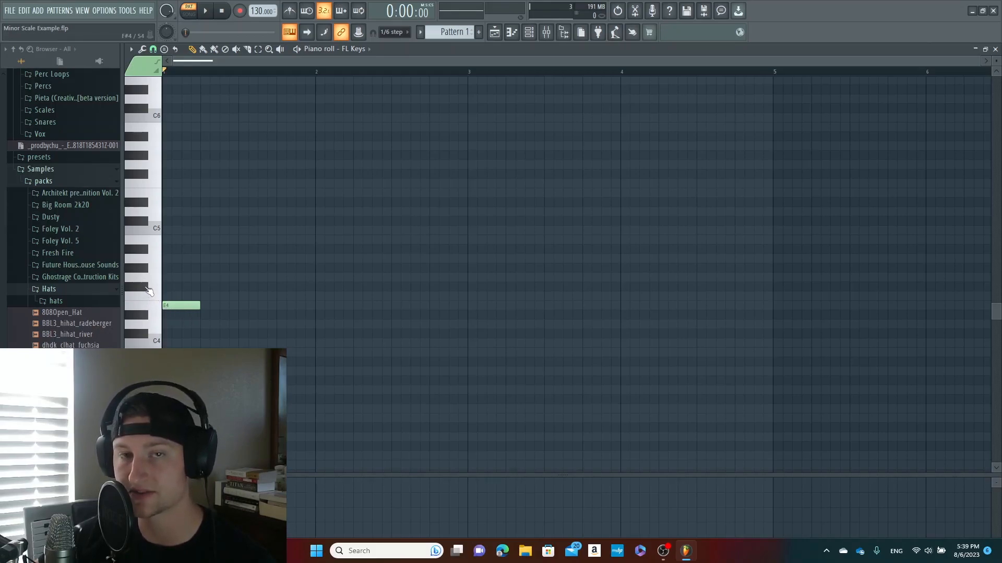
left_click(169, 286)
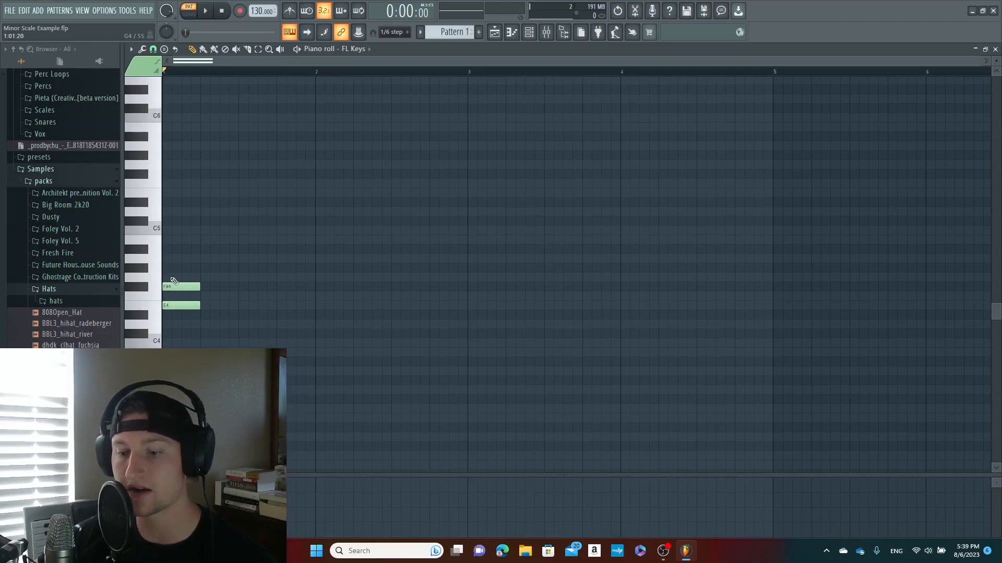
left_click(158, 311)
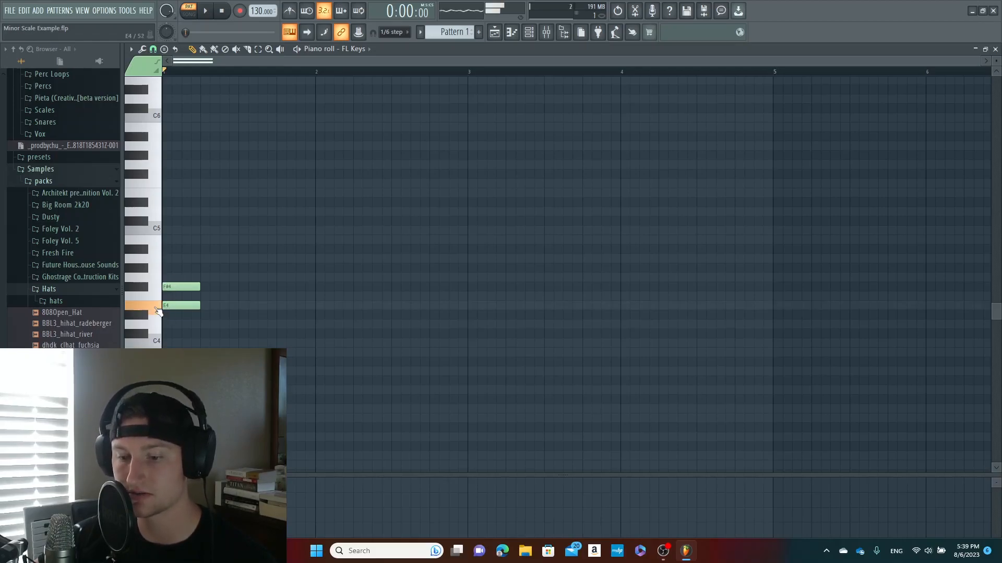
left_click(152, 276)
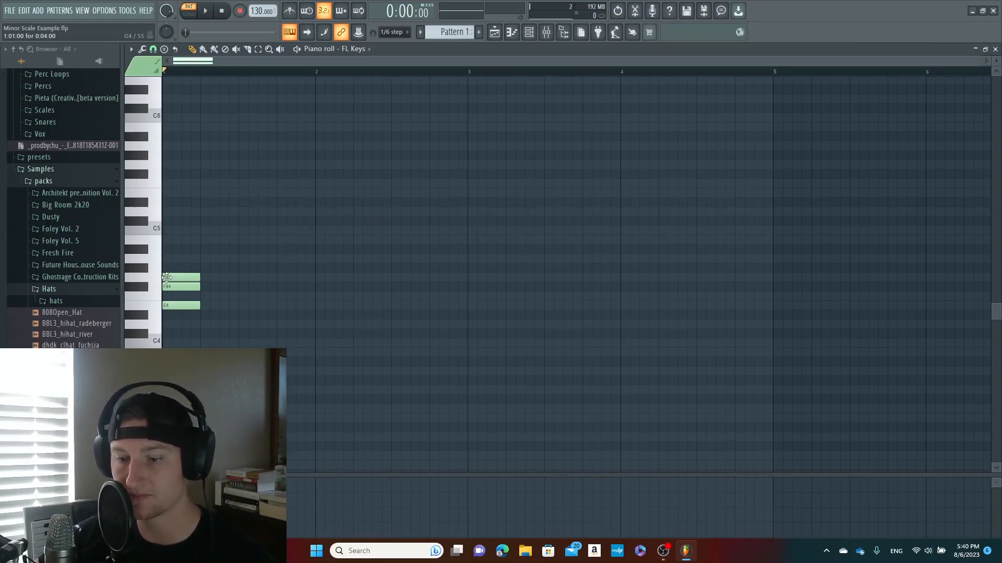
Complete the E minor scale at bar 1 with stacked A4, B4, C5, D5 and E5 notes
left_click(167, 258)
left_click(174, 239)
left_click_drag(174, 240, 168, 240)
left_click(166, 230)
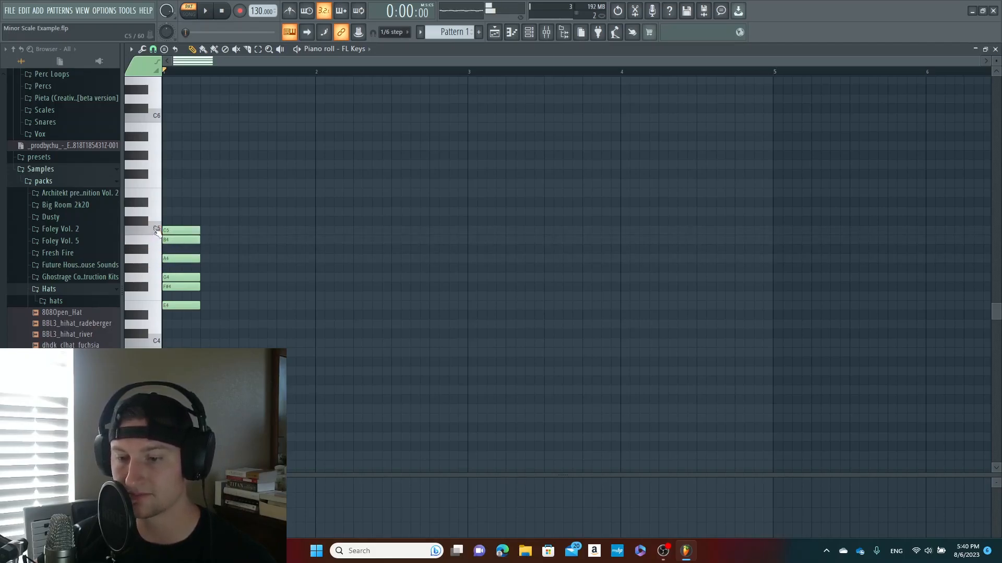
left_click(167, 211)
left_click(164, 193)
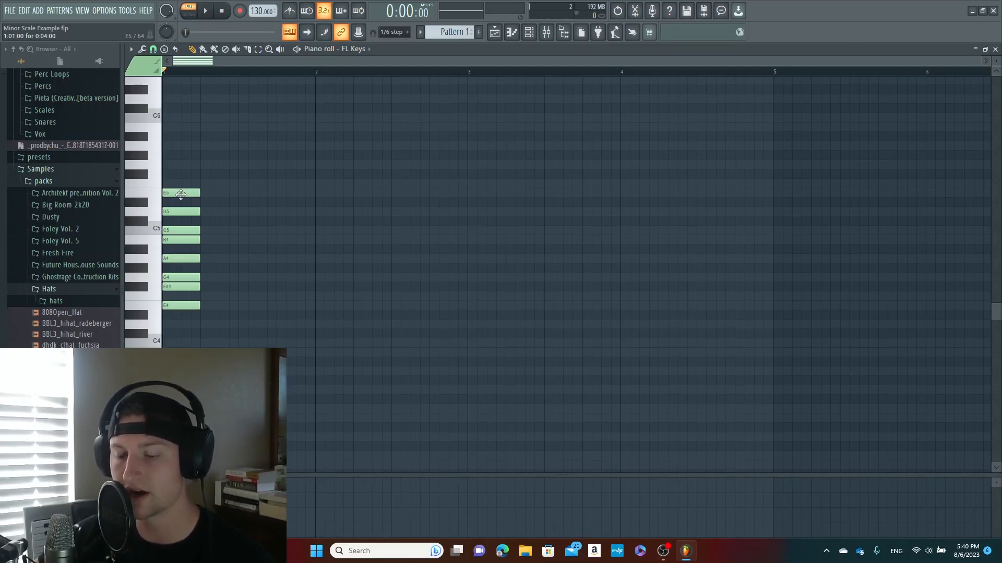
Add duplicate E5 and E4 notes directly after the scale's highest and lowest notes, and remove both duplicates
left_click(156, 311)
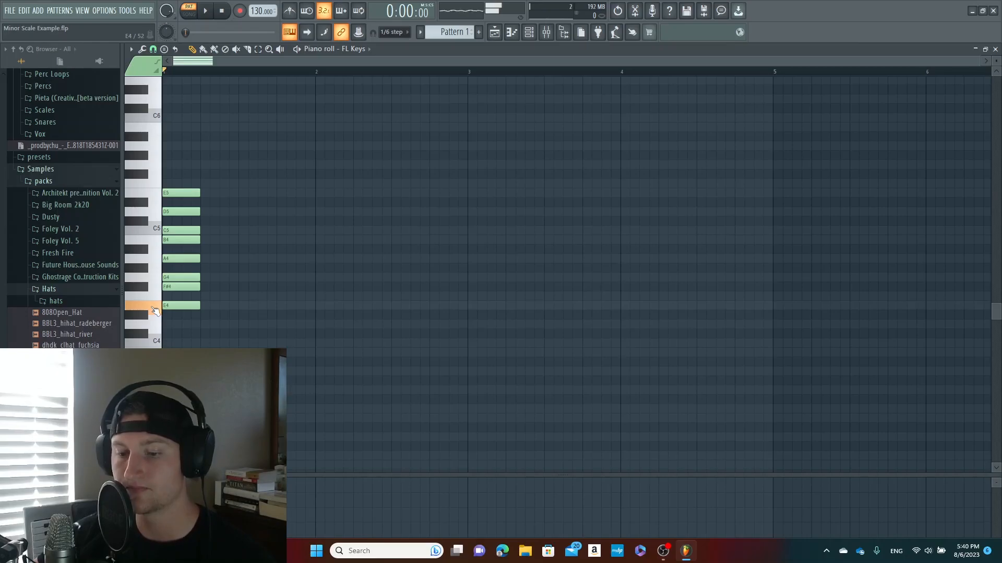
left_click(155, 197)
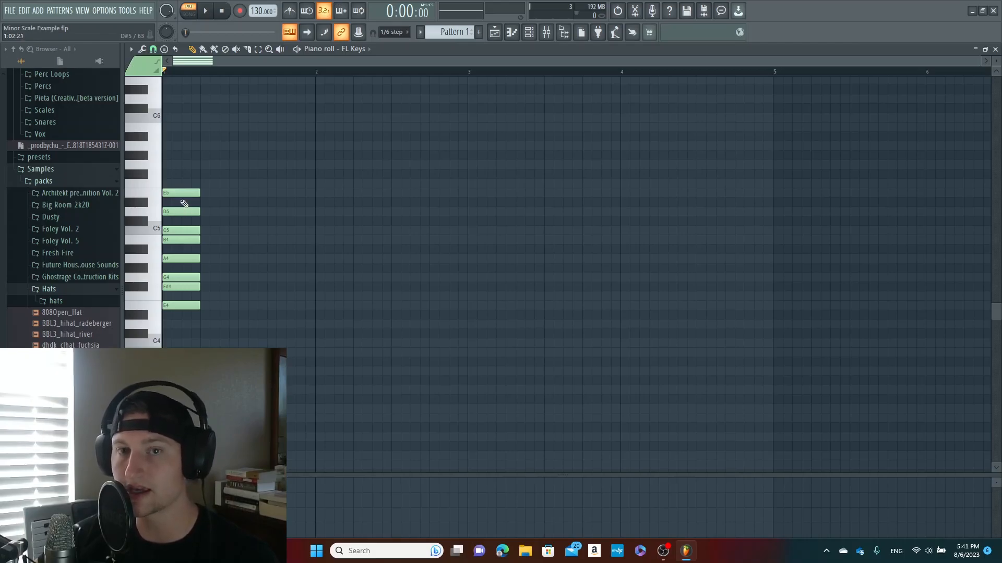
left_click_drag(232, 195, 198, 195)
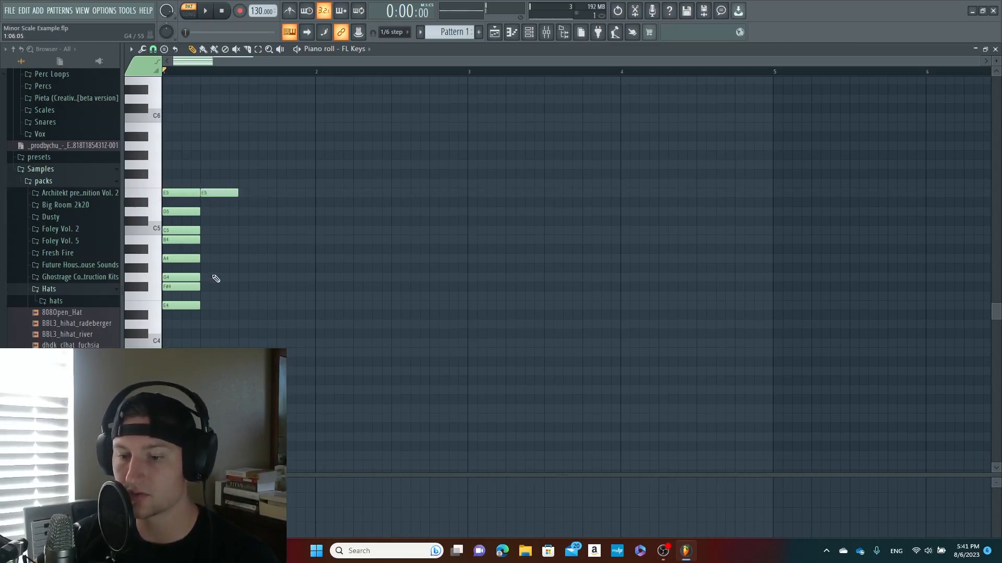
left_click_drag(217, 307, 201, 309)
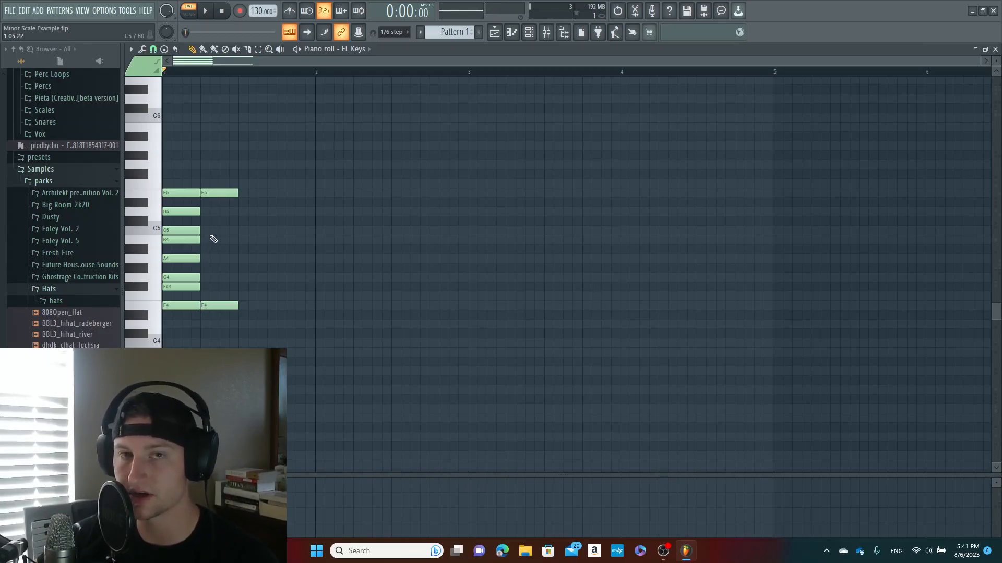
right_click(222, 193)
right_click(224, 306)
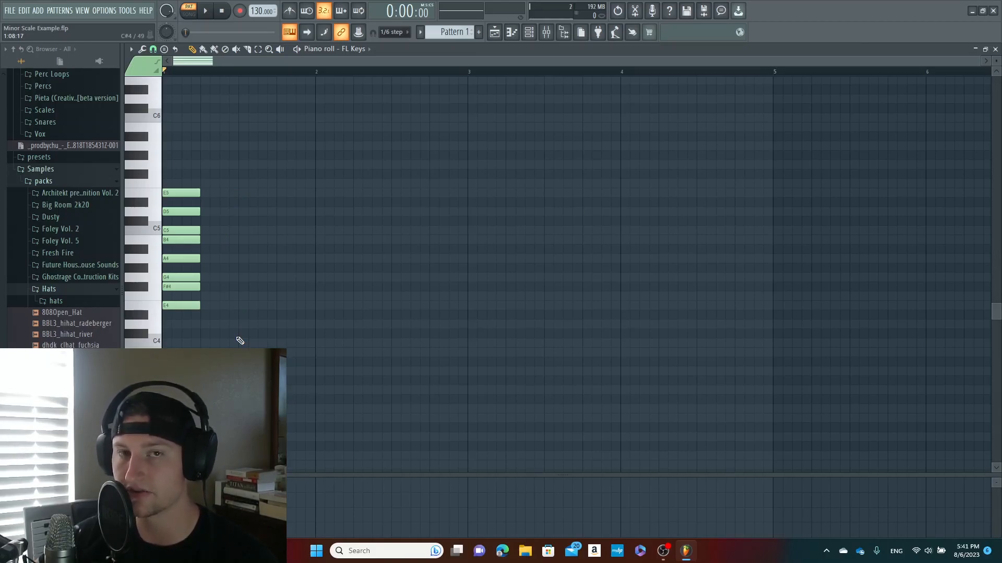
Audition the E minor scale on the piano keys one note at a time, from E4 up to E5
left_click(149, 308)
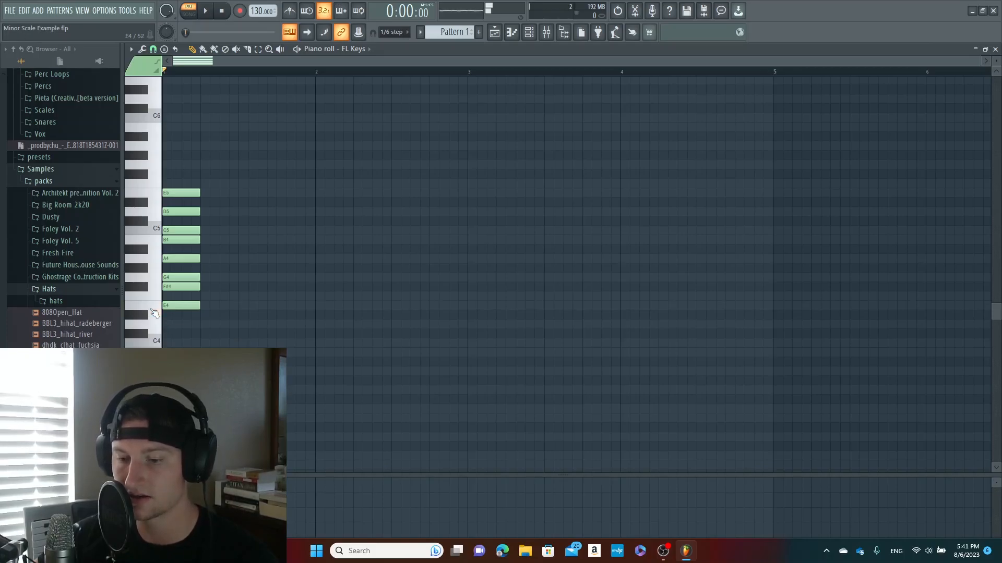
left_click(143, 289)
left_click(143, 283)
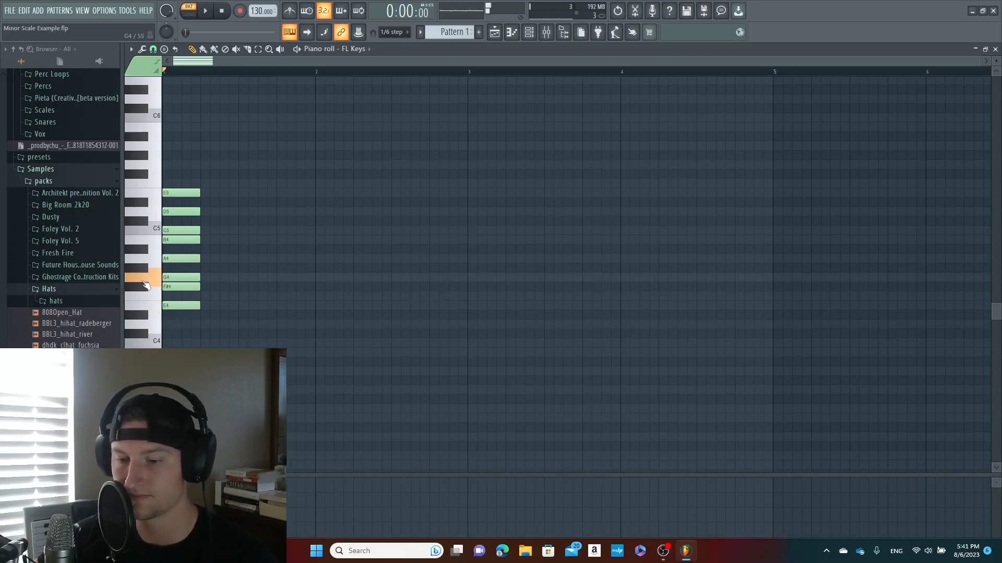
left_click(149, 262)
left_click(153, 241)
left_click(152, 231)
left_click(148, 215)
left_click(147, 197)
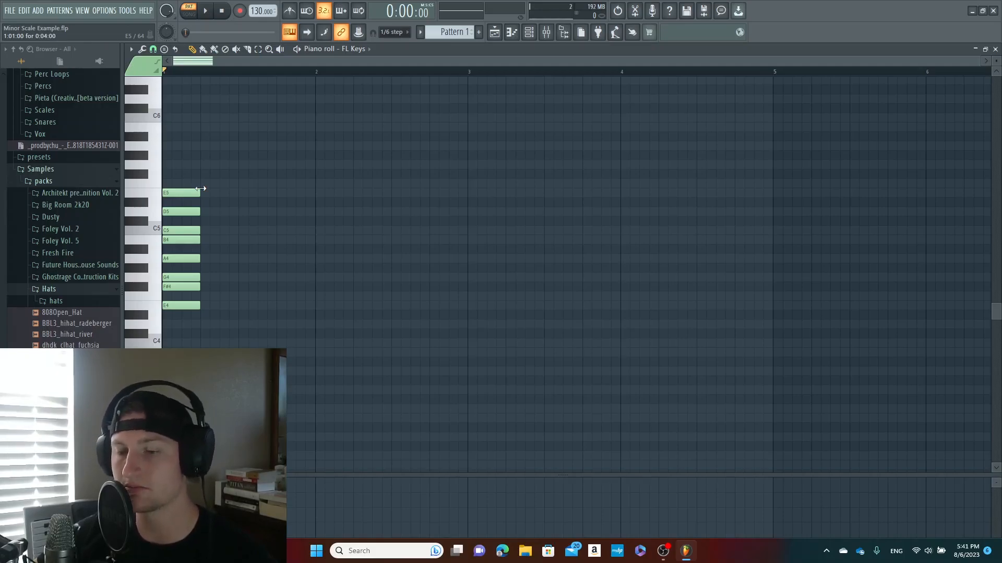
Clear all the scale notes from the piano roll and set the project tempo to 150 BPM
left_click_drag(264, 347, 177, 177)
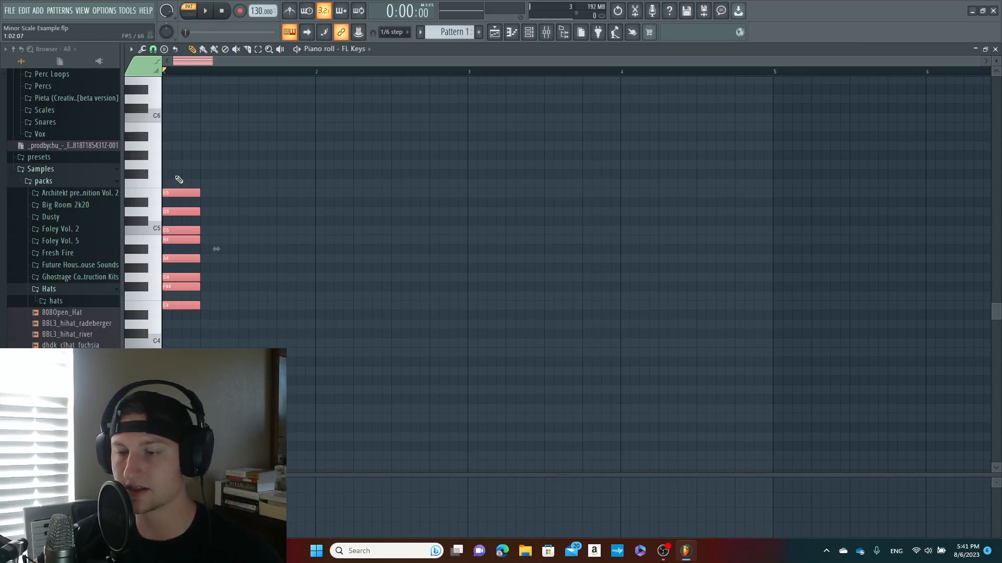
key("Delete")
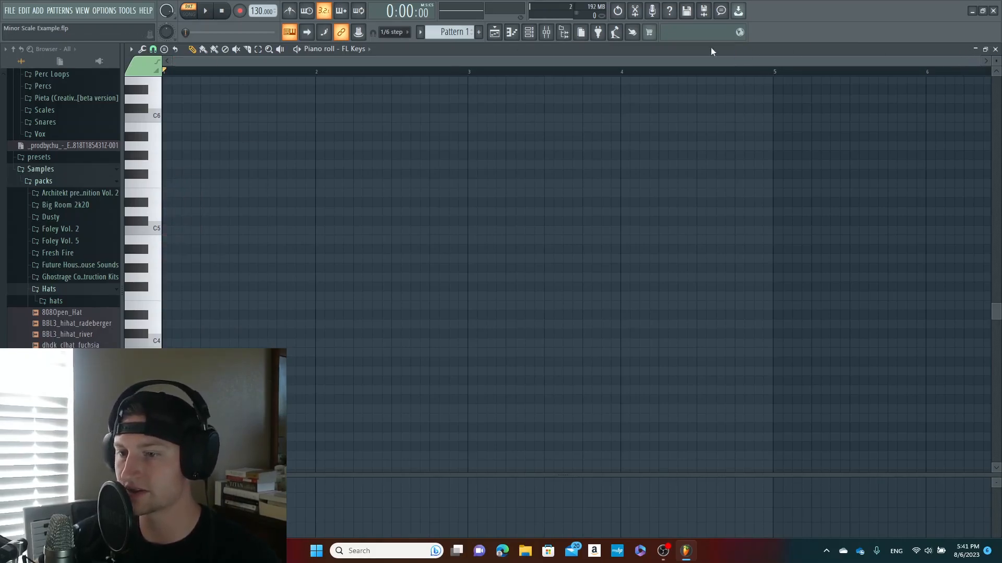
left_click_drag(258, 11, 258, 6)
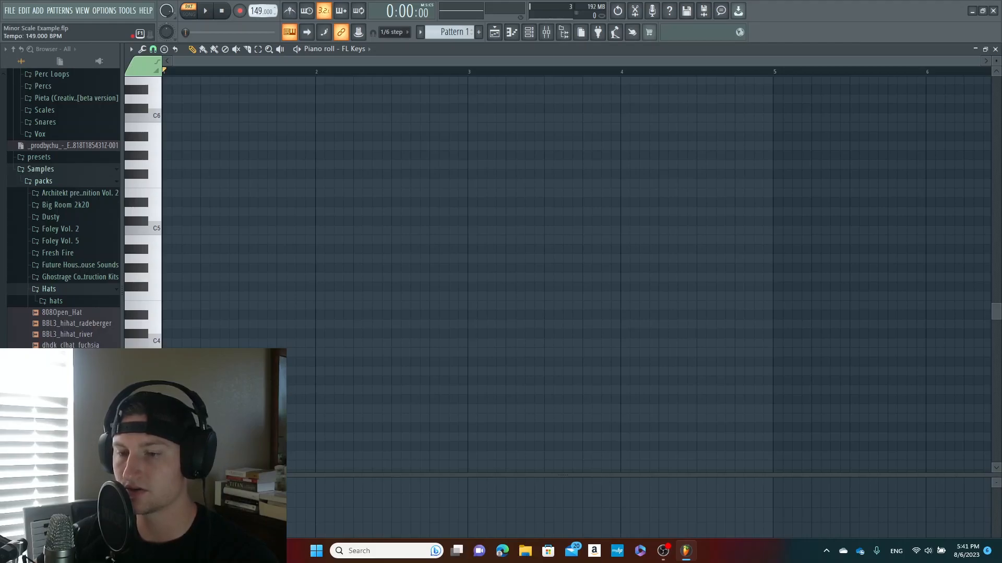
left_click_drag(261, 11, 261, 9)
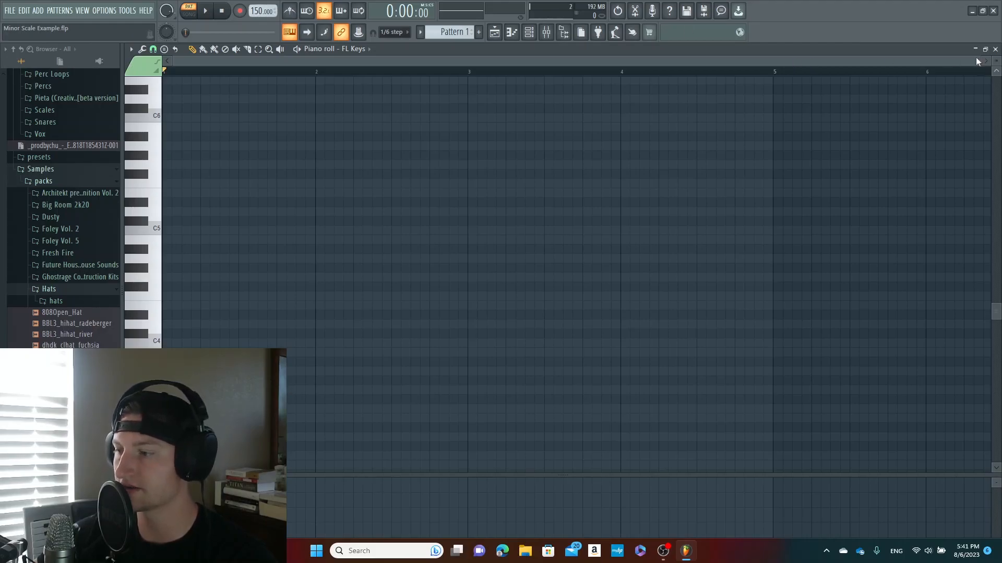
Place an E4 note at the start of bar 1, turn on the metronome and play the pattern
left_click_drag(977, 61, 735, 62)
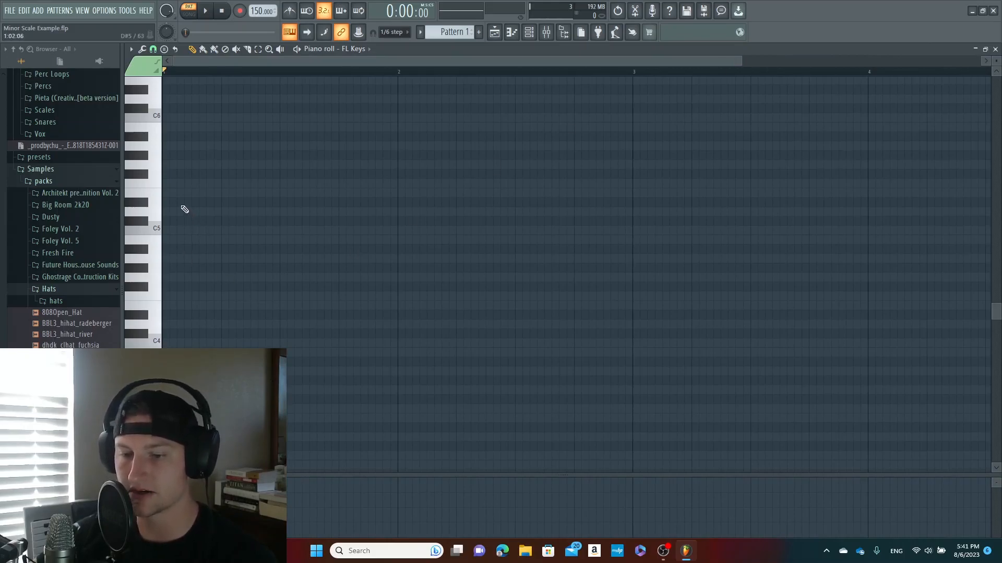
left_click(166, 306)
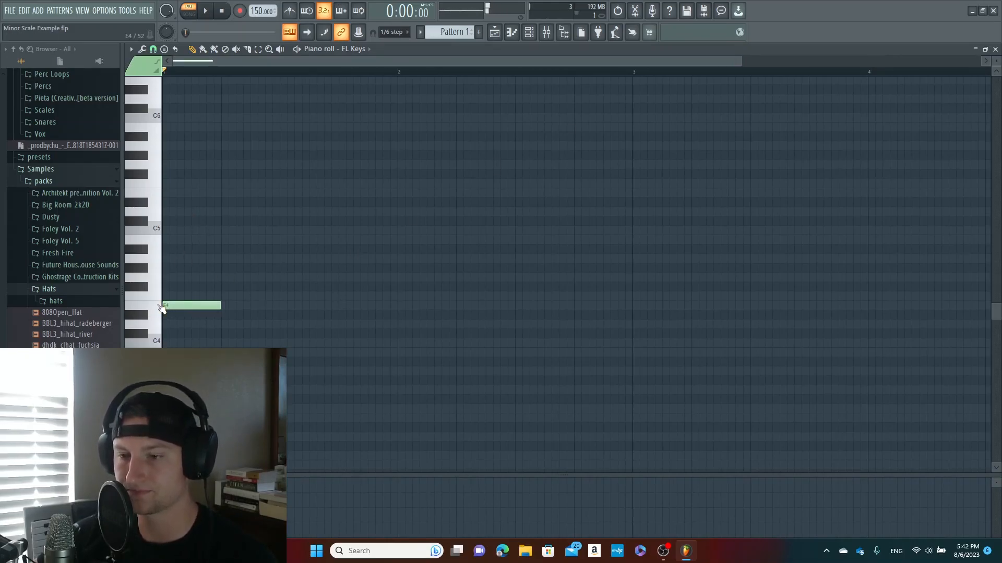
left_click(289, 11)
key("space")
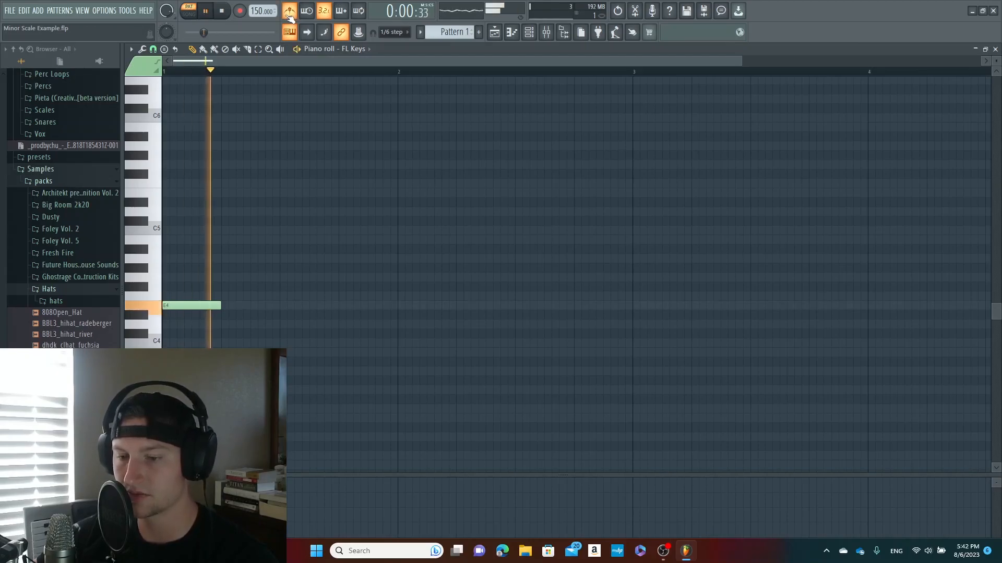
key("space")
Try a D5 note above the opening E4, replace it with C5 and play the pattern
left_click(233, 192)
left_click_drag(233, 191, 166, 212)
key("space")
key("space")
left_click(167, 230)
right_click(170, 211)
key("space")
key("space")
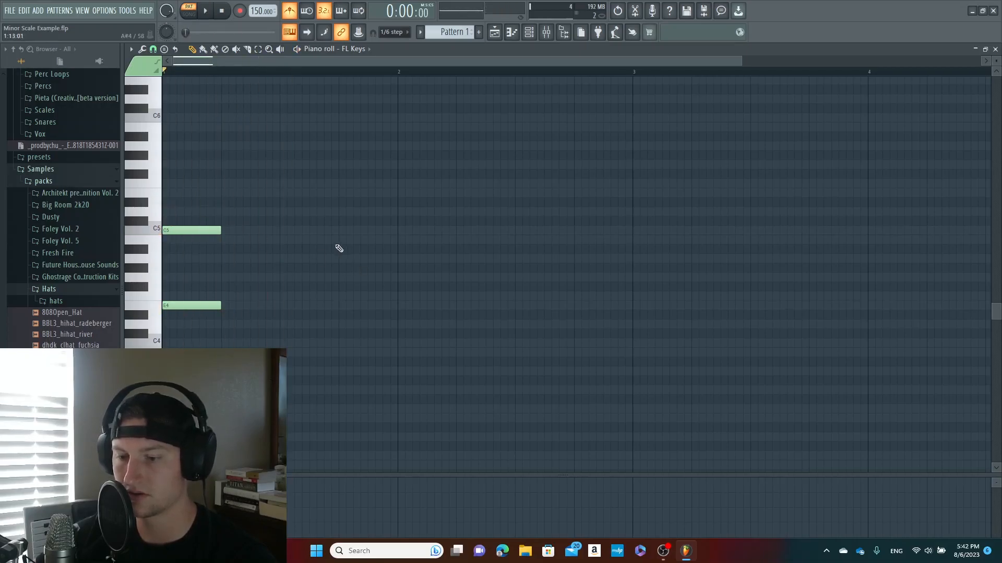
Add a B4 note and an E4 note on beat 4 of bar 1 and play the pattern
left_click(315, 240)
key("space")
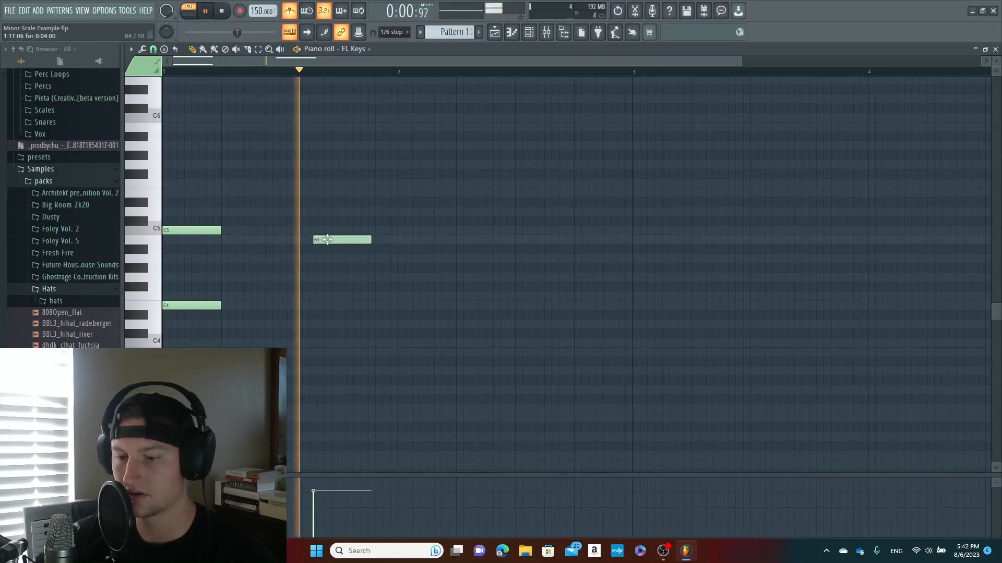
key("space")
left_click_drag(329, 239, 347, 240)
left_click(339, 306)
key("space")
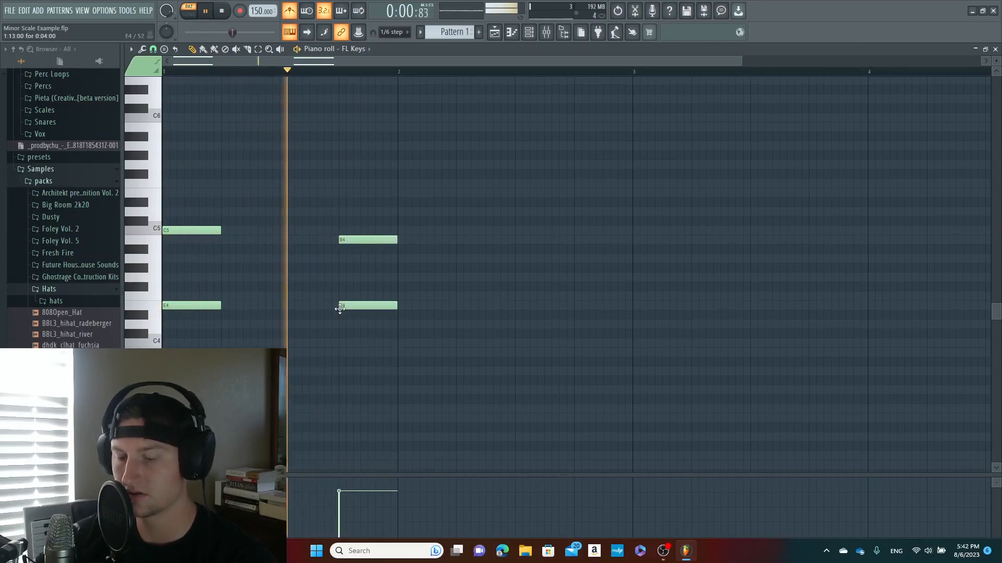
key("space")
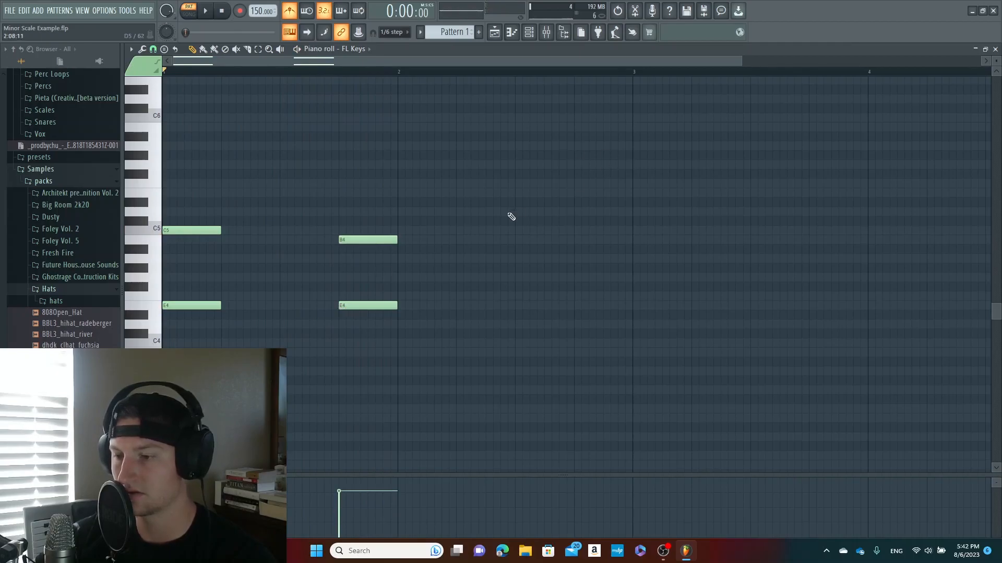
Place a B3 note on beat 3 of bar 2 and play the pattern
left_click(515, 333)
left_click_drag(515, 333, 516, 353)
key("space")
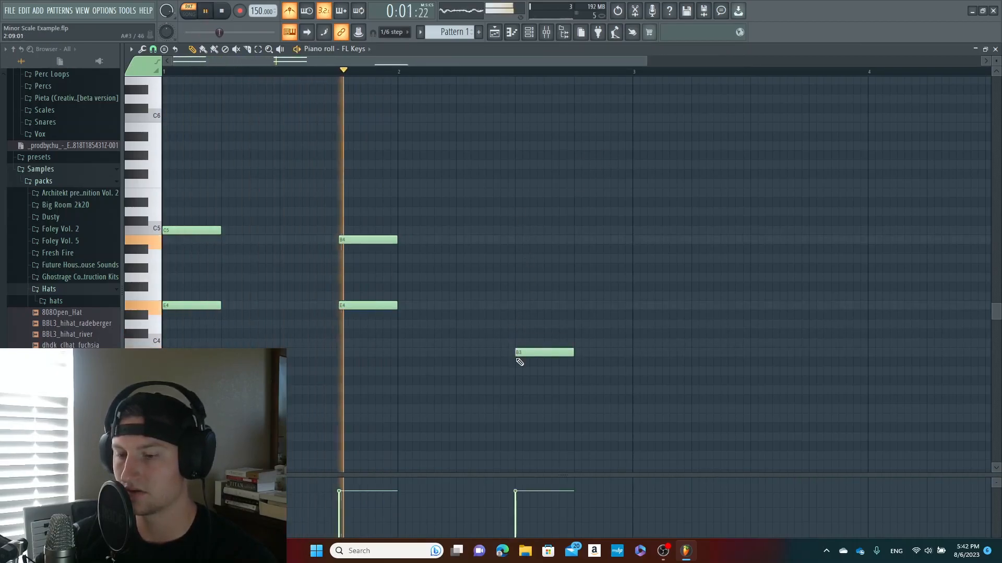
key("space")
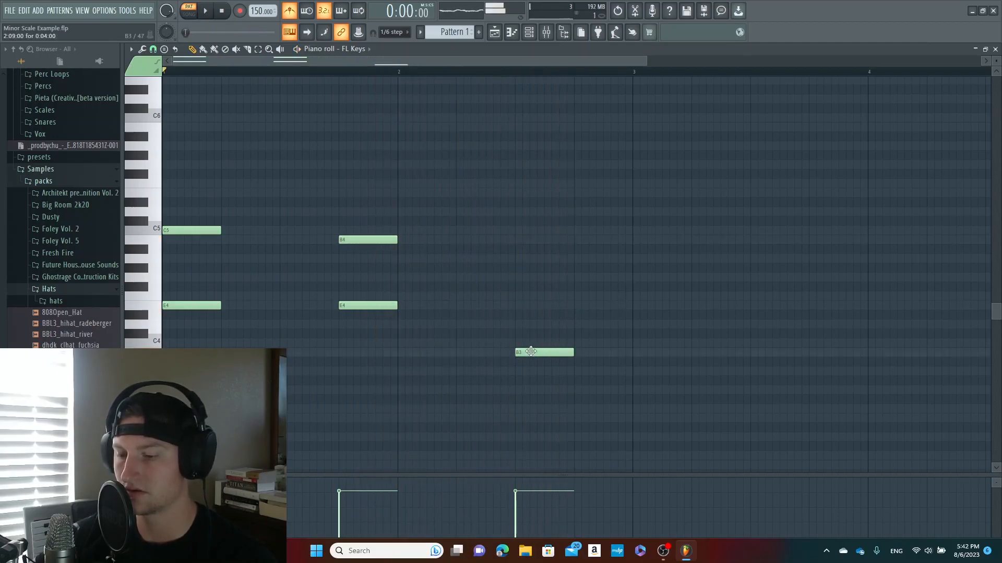
Raise the bar 2 note to A4 and play the pattern
mouse_move(530, 353)
left_mouse_down()
mouse_move(533, 370)
mouse_move(527, 349)
left_mouse_up()
key("ctrl+Up")
key("space")
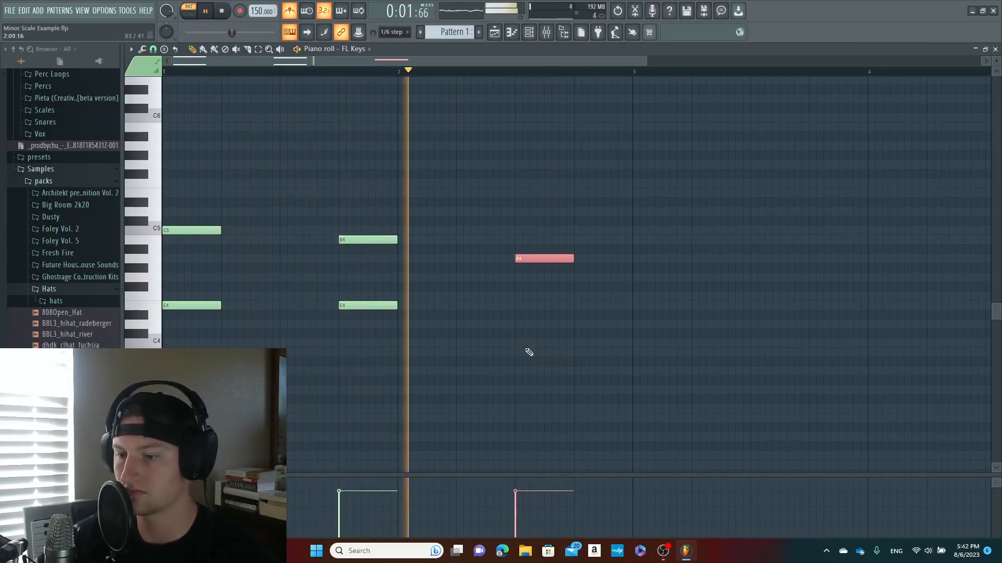
key("space")
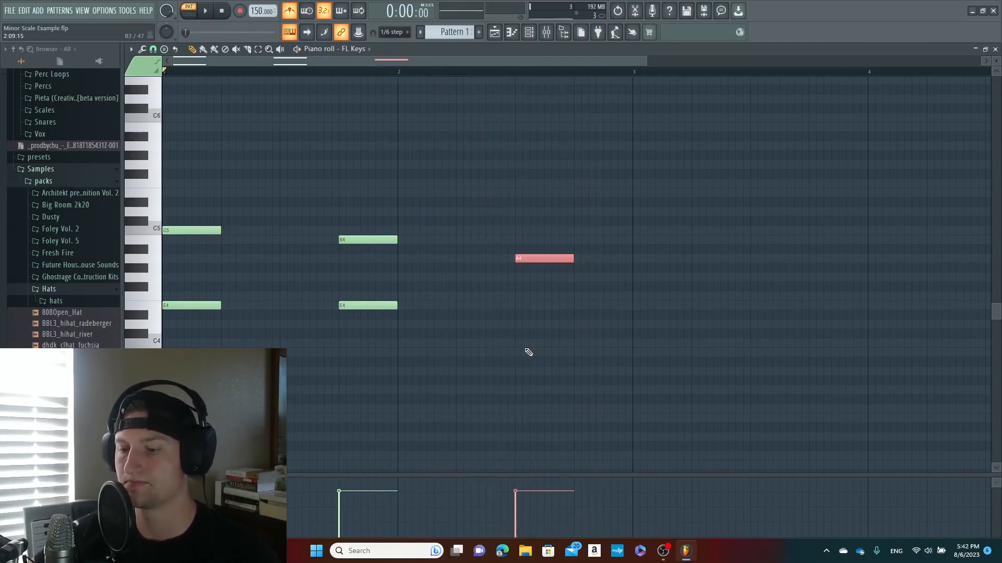
Duplicate all the notes of the two-bar phrase so the copy starts at bar 3
left_click_drag(658, 367, 186, 168)
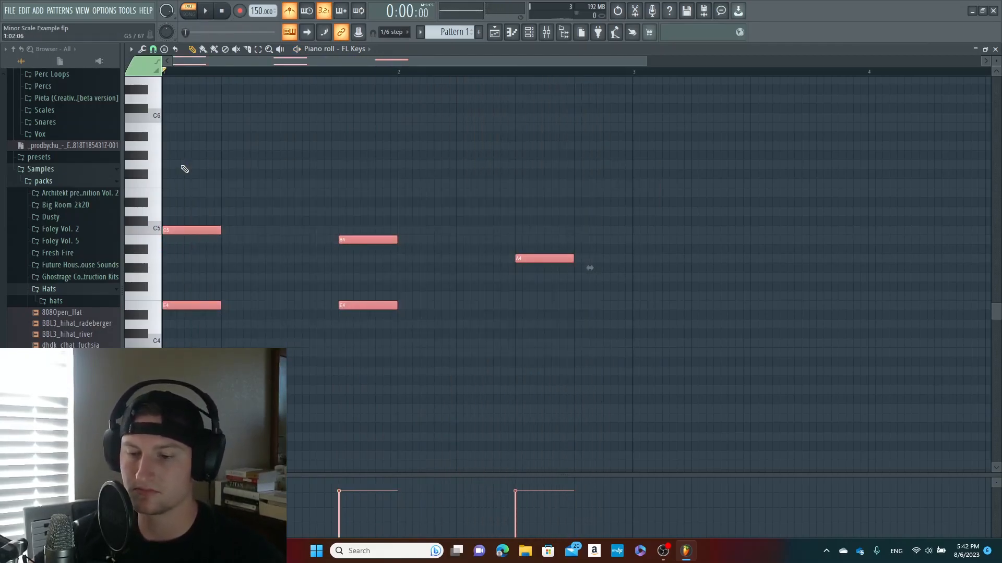
left_click_drag(188, 230, 645, 227)
left_click_drag(647, 60, 574, 58)
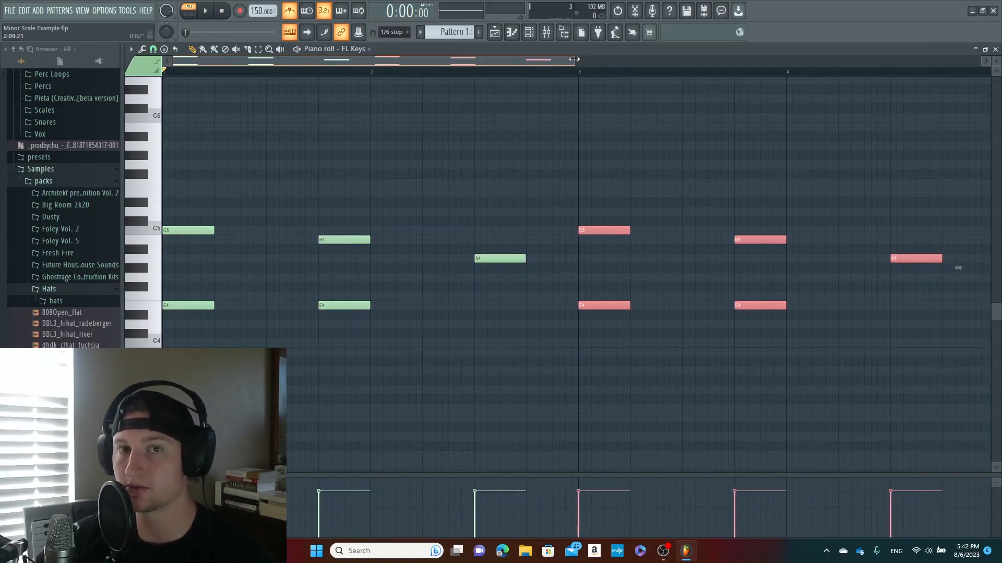
Play the four-bar pattern to check the duplicated phrase
left_click_drag(574, 58, 670, 70)
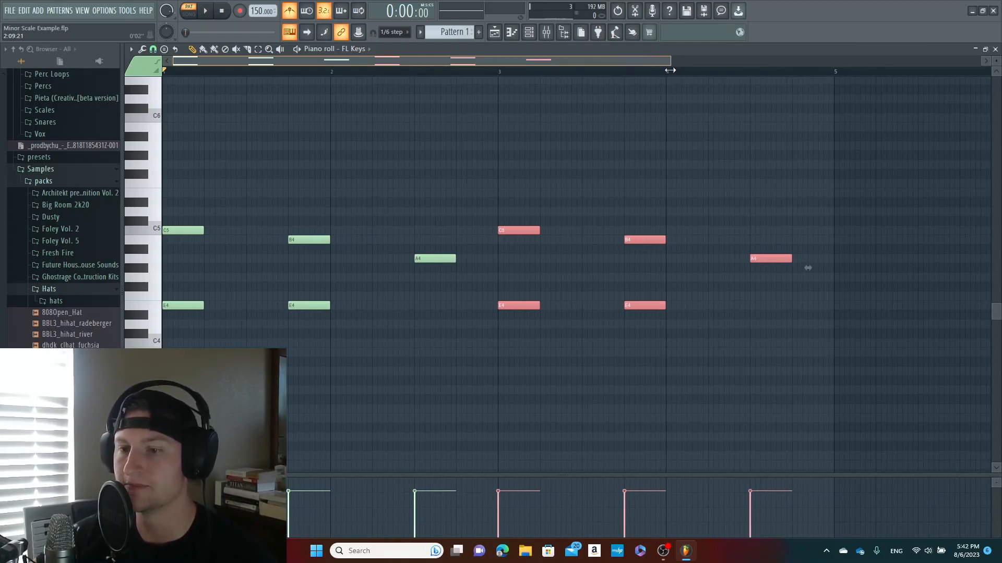
left_click_drag(670, 70, 587, 71)
key("space")
key("space")
Add a run of short E6, C6 and B5 notes at the start of bar 1 and play the pattern
left_click(200, 146)
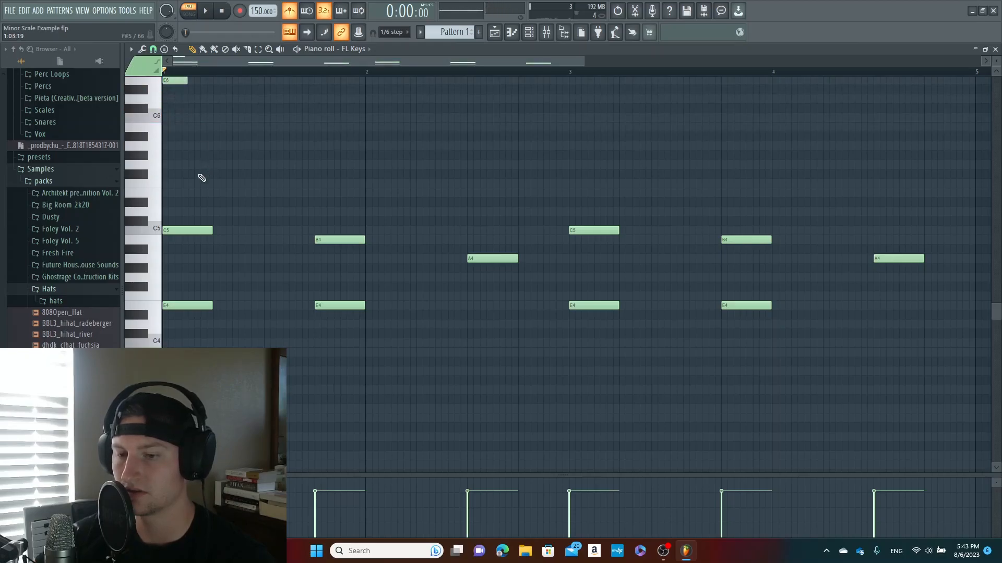
scroll(202, 178, "up", 2)
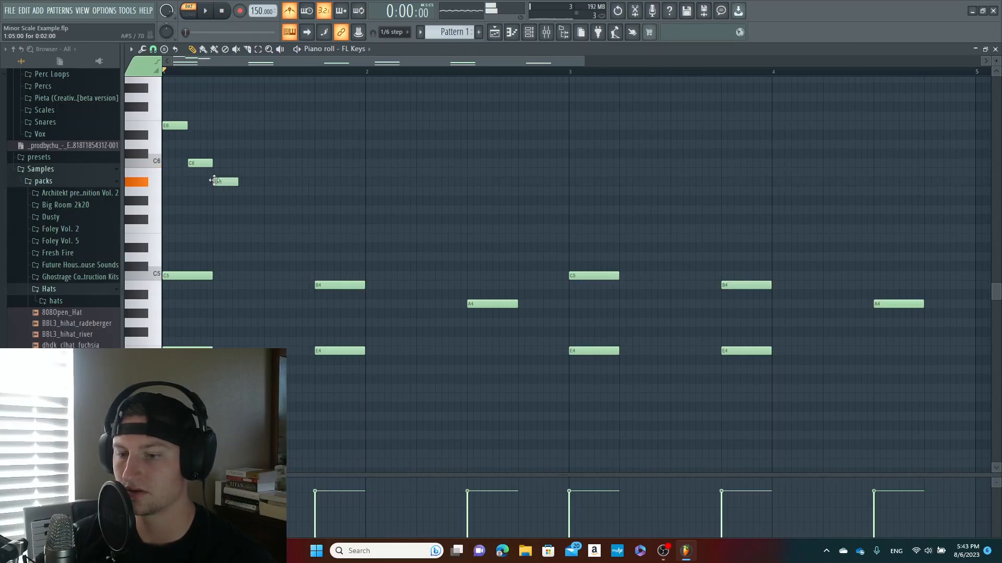
key("space")
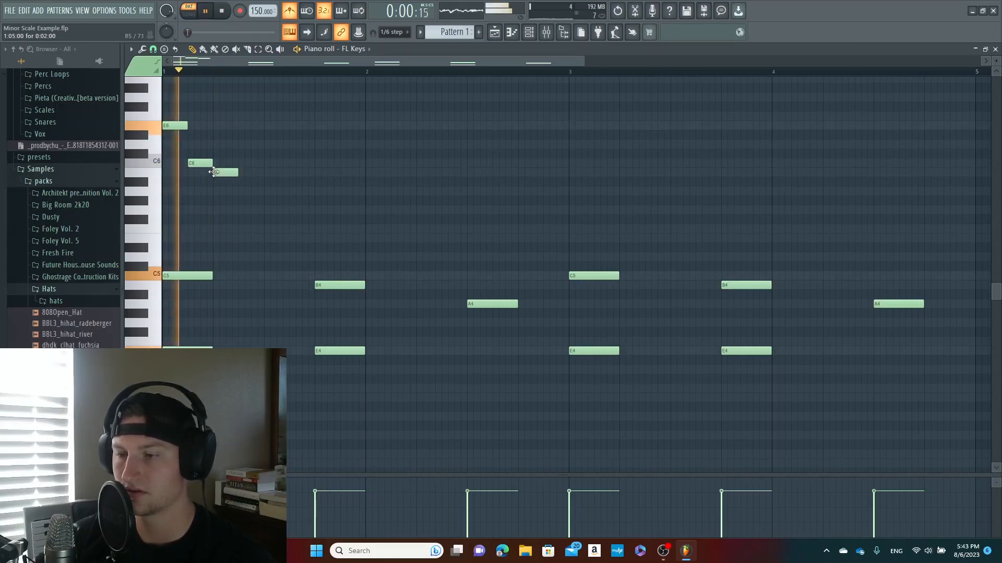
key("space")
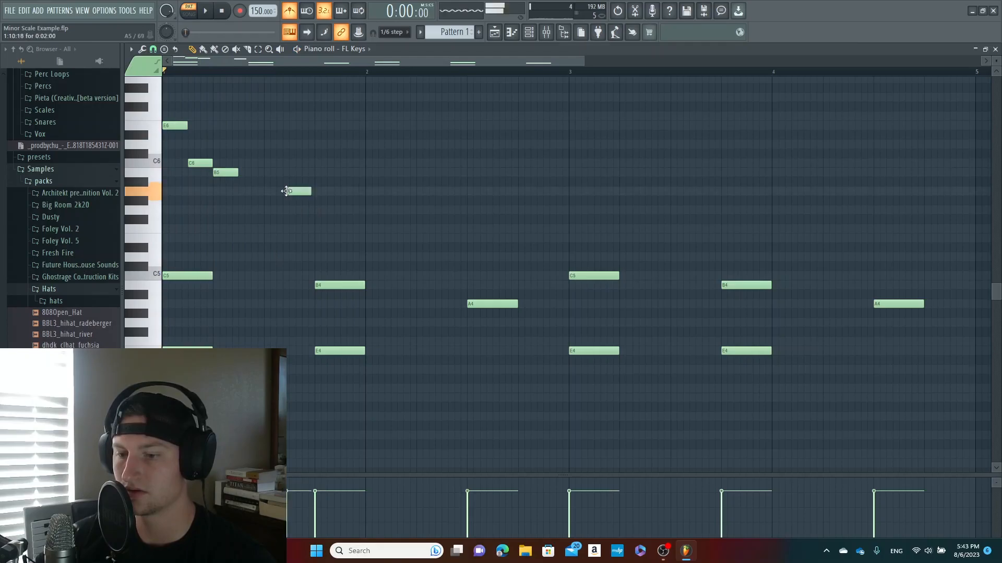
Place a short A5 note on beat 4 of bar 1 and play the pattern
left_click_drag(298, 192, 299, 192)
key("space")
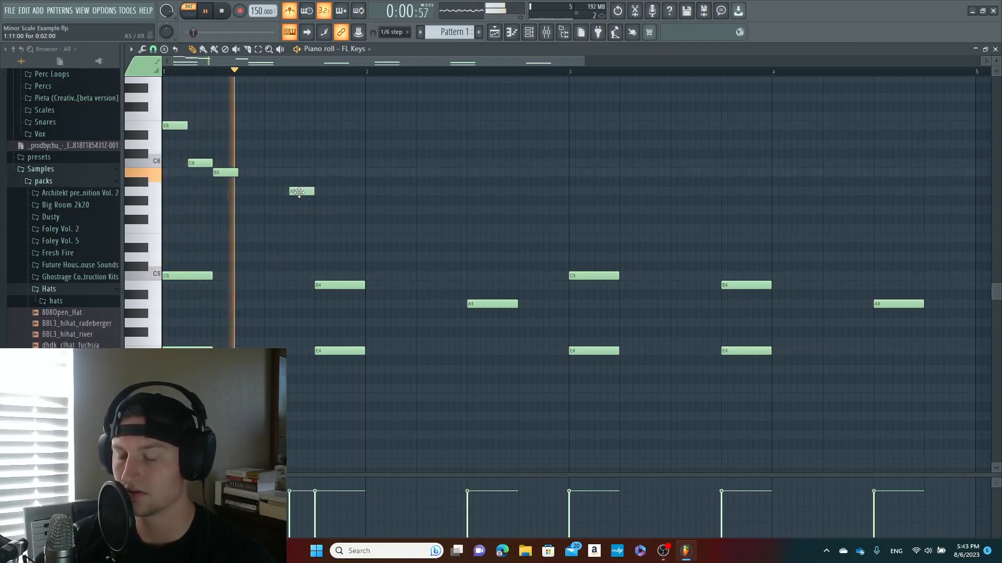
key("space")
key("space")
key("space")
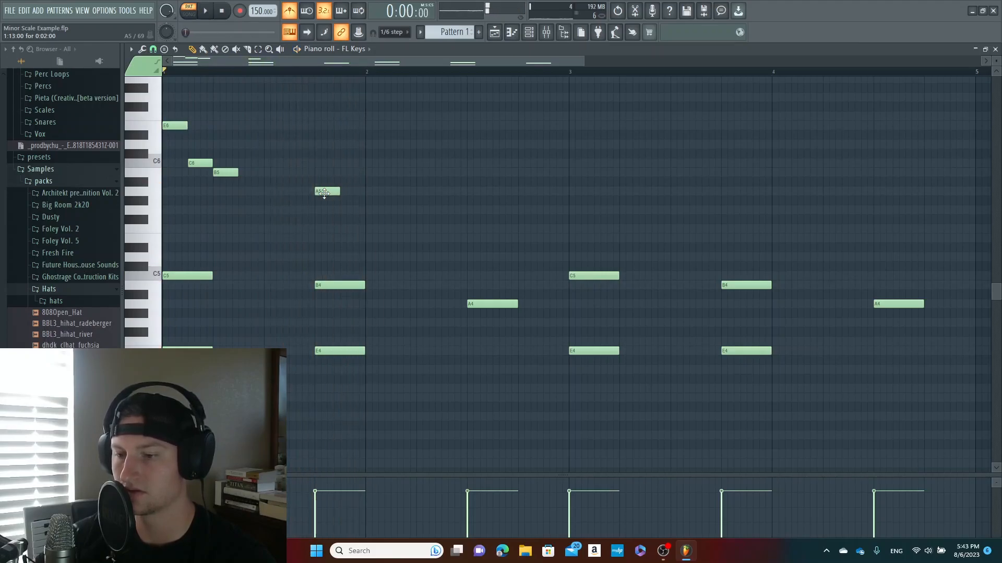
Add a short A5 note on beat 2 of bar 2, followed directly by a B5, and play the pattern
key("space")
left_click_drag(389, 192, 408, 191)
key("space")
key("space")
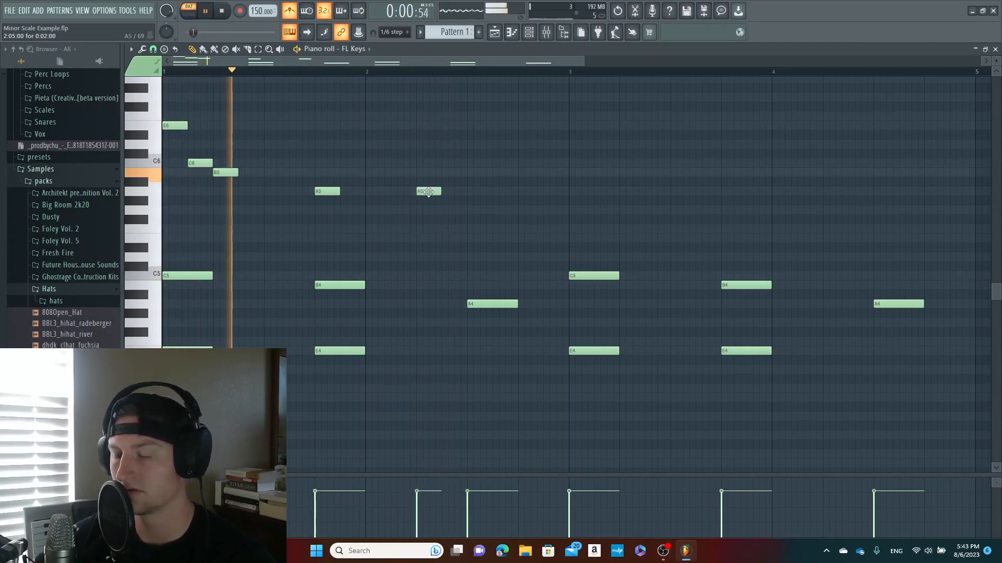
key("space")
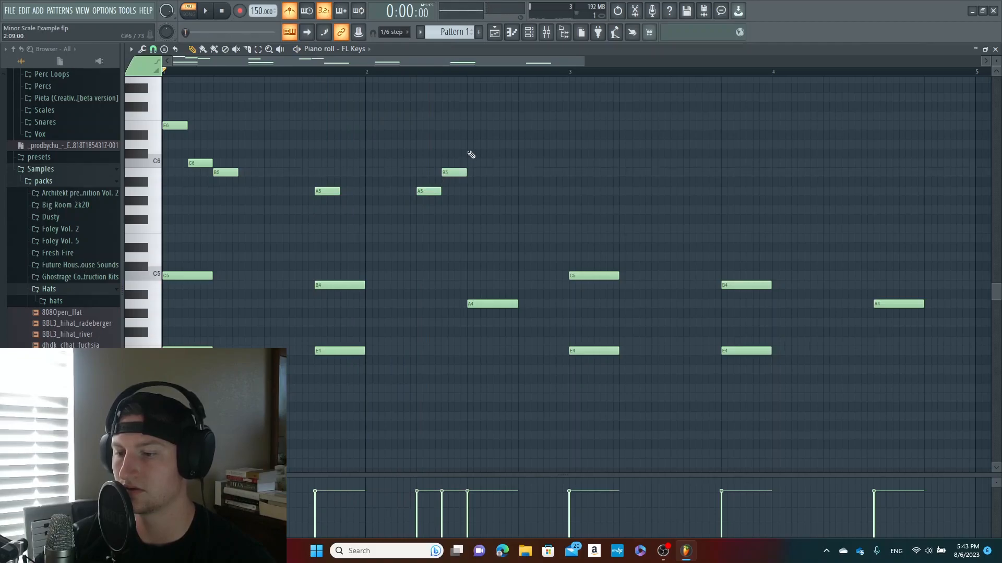
Continue the bar 2 run with E6 on beat 3, followed by C6 and B5, and play the pattern
key("space")
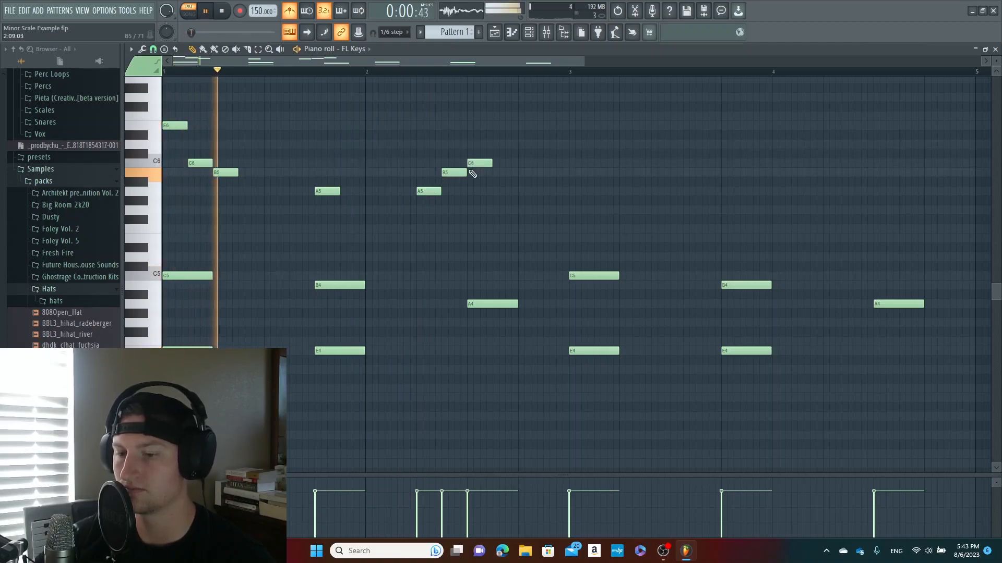
key("space")
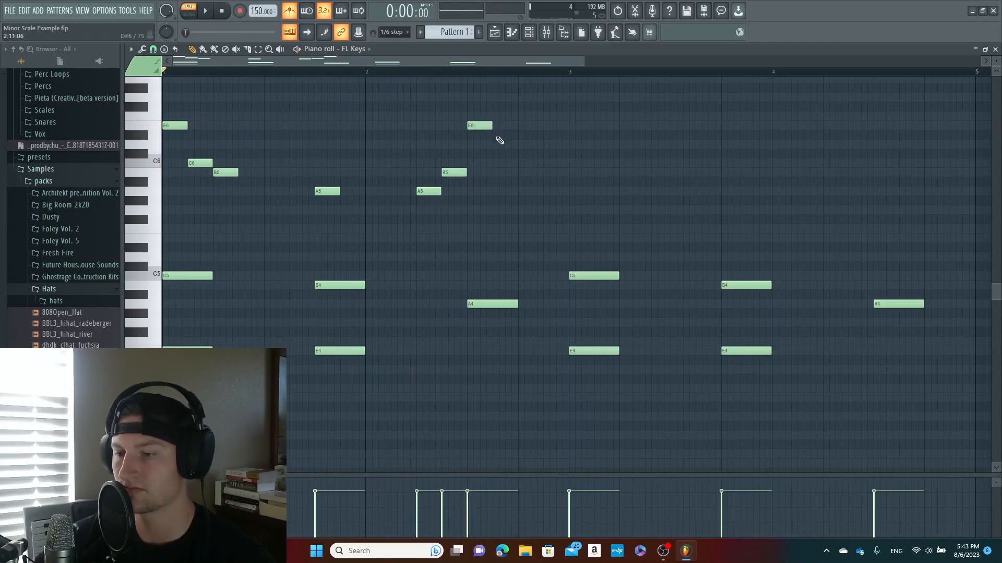
left_click_drag(493, 164, 493, 174)
key("space")
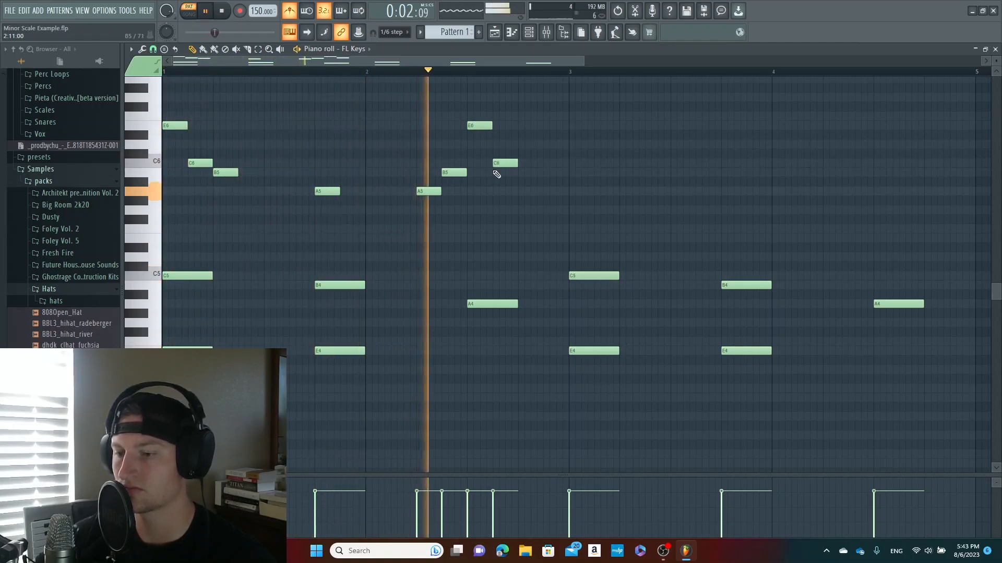
key("space")
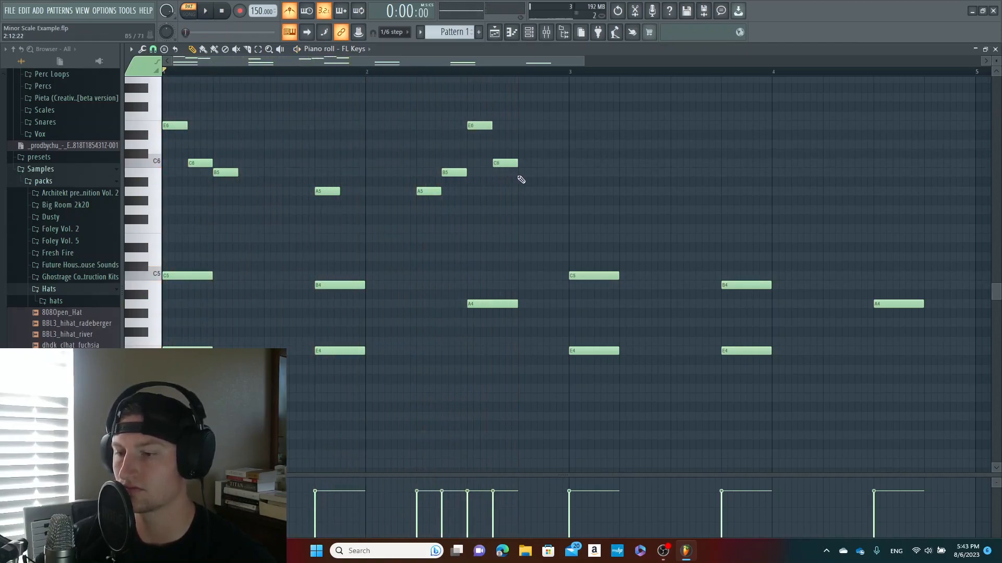
Copy the upper two-bar melody, place the copy at the start of bar 3 and play the pattern
left_click_drag(583, 223, 152, 81)
key("ctrl+c")
key("ctrl+v")
left_click_drag(193, 139, 587, 142)
key("space")
left_click_drag(585, 61, 625, 76)
key("space")
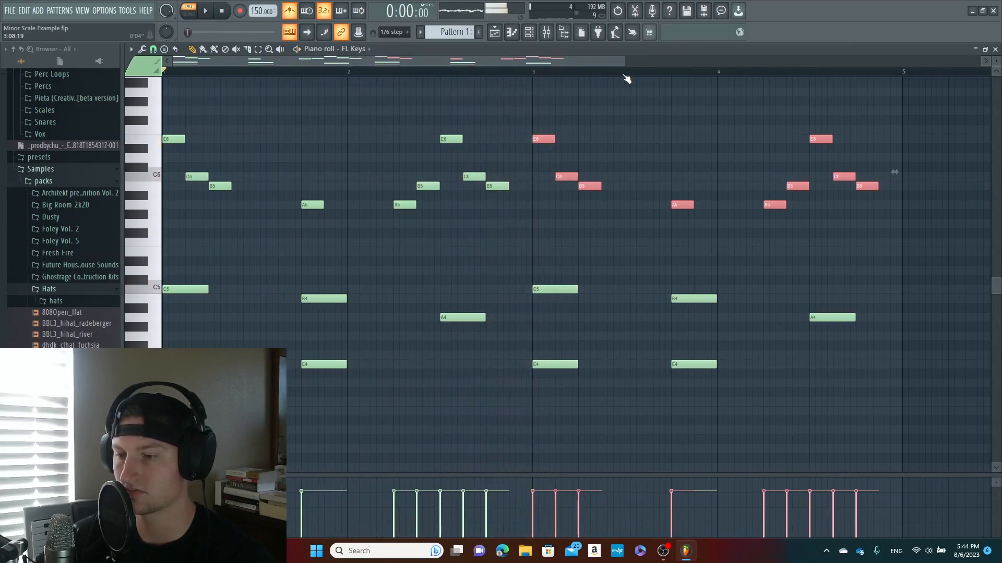
Duplicate all the notes of the four-bar pattern so the copy starts at bar 5
left_click_drag(624, 61, 870, 61)
left_click_drag(709, 407, 156, 115)
key("ctrl+v")
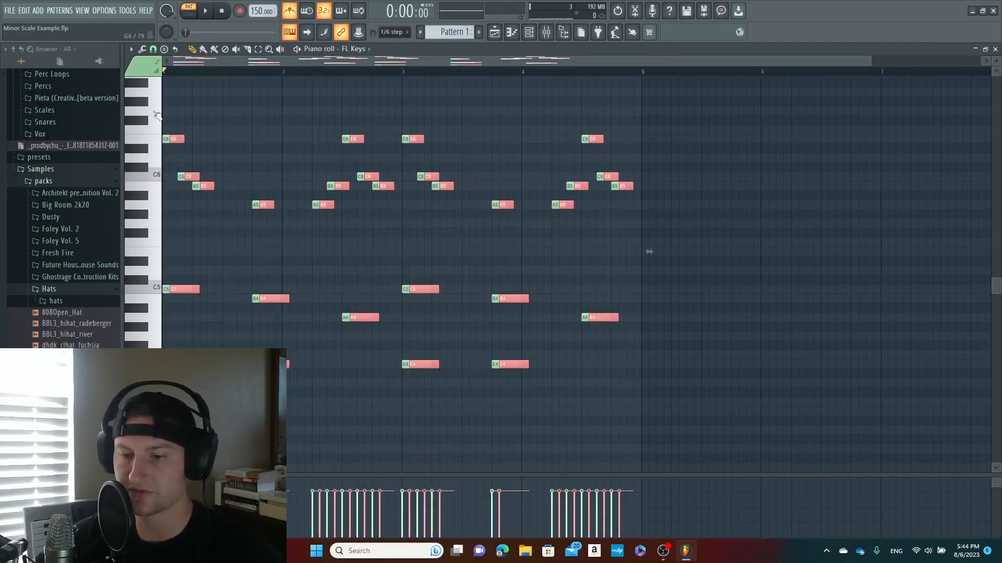
left_click_drag(179, 287, 649, 293)
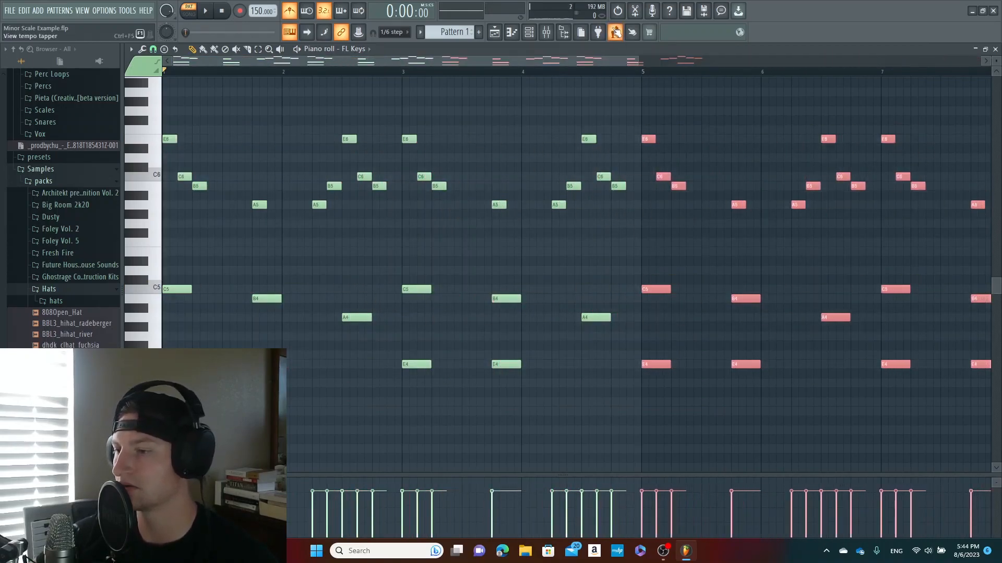
Play the eight-bar pattern and clear the note selection
left_click_drag(632, 54, 960, 55)
key("space")
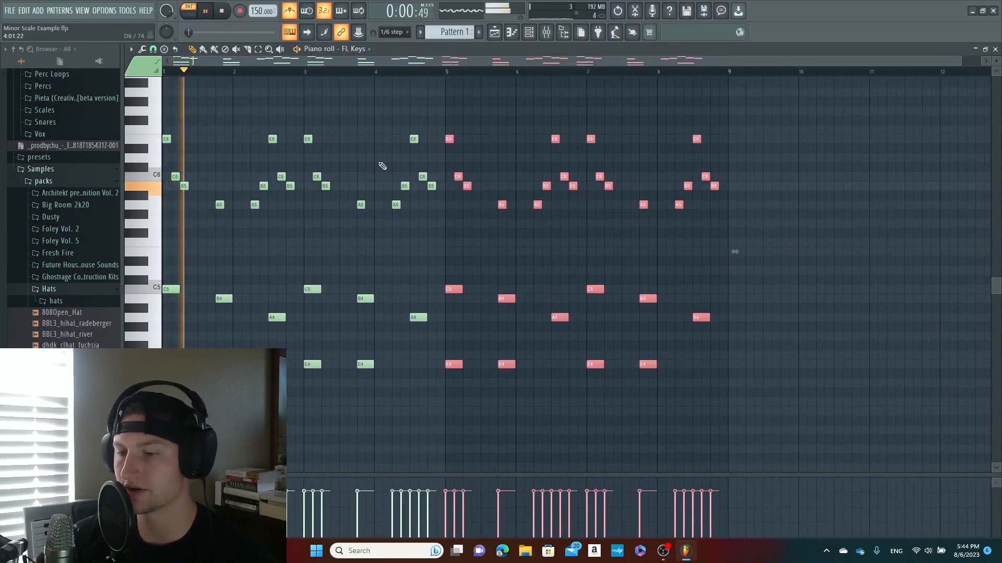
left_click(376, 92)
right_click(375, 92)
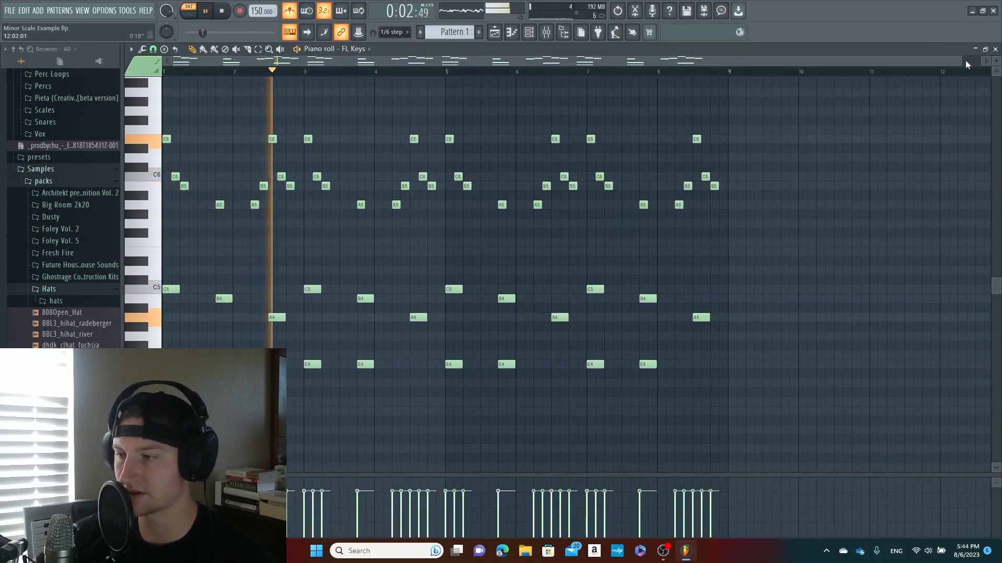
left_click_drag(960, 61, 809, 78)
Add a C6 note at the end of bar 4 and replace the A5 on beat 4 of bar 3 with F#5 followed by G5
key("space")
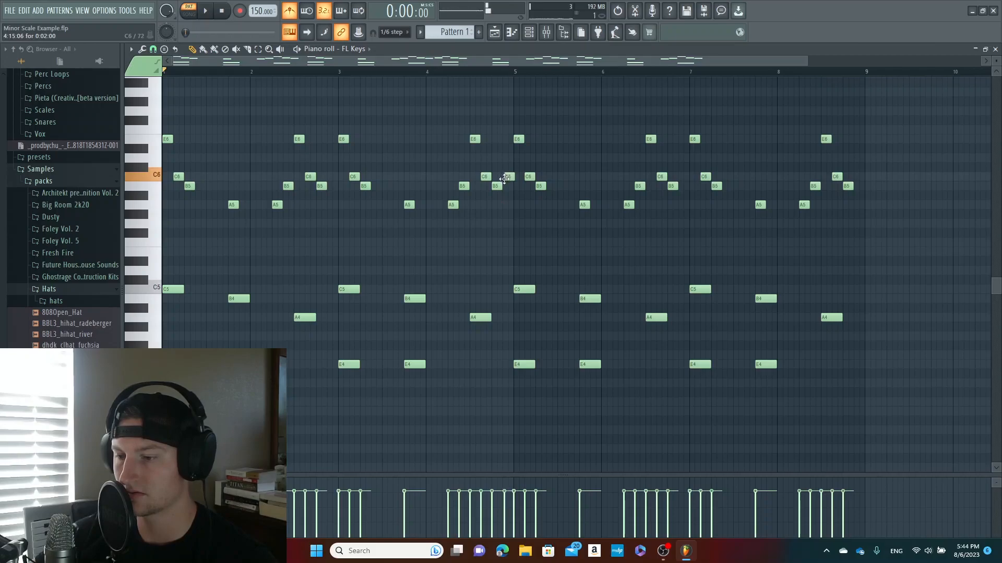
key("space")
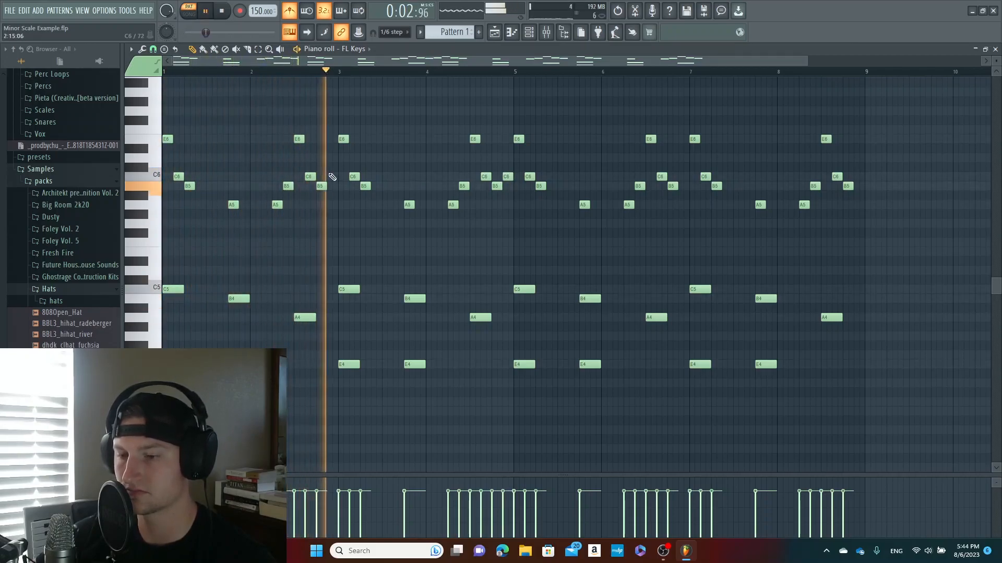
key("space")
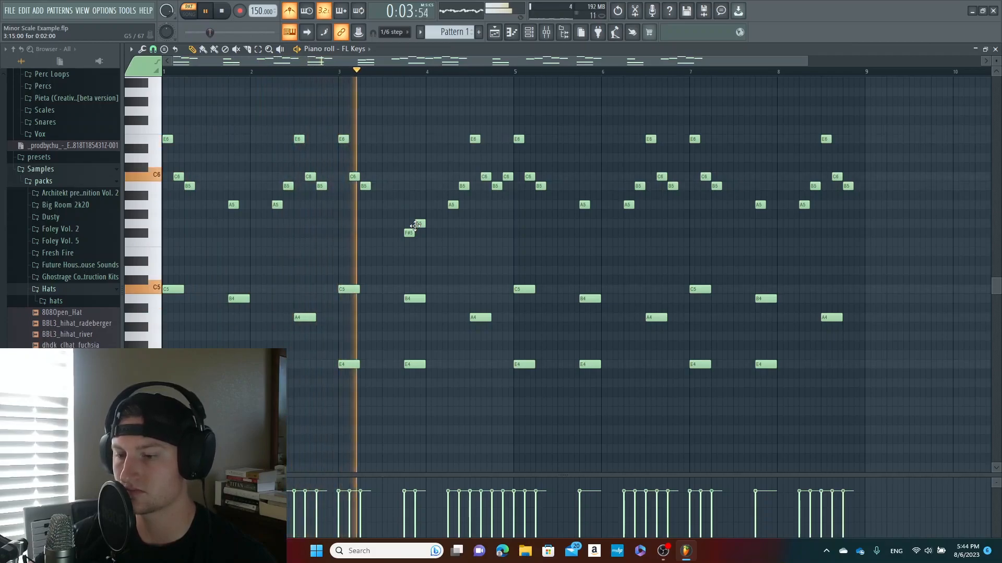
key("space")
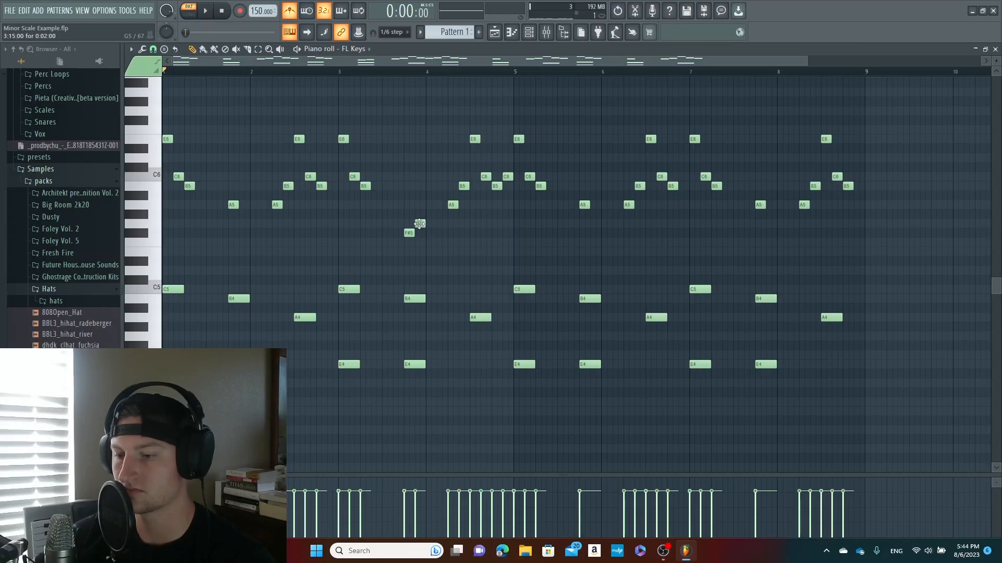
Try the G5 note at the start of bar 4, play from bar 3, and return it to the end of bar 3
key("space")
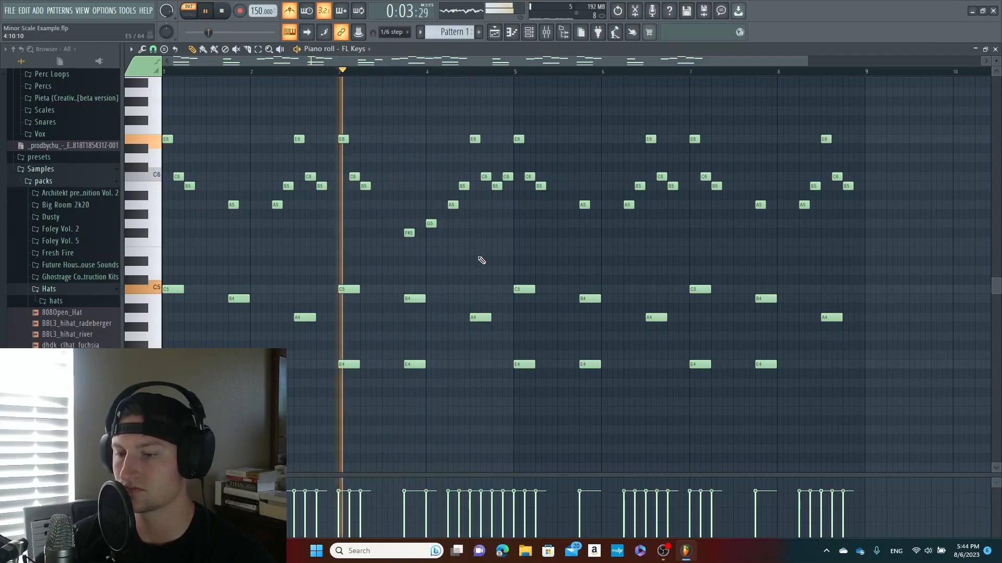
key("space")
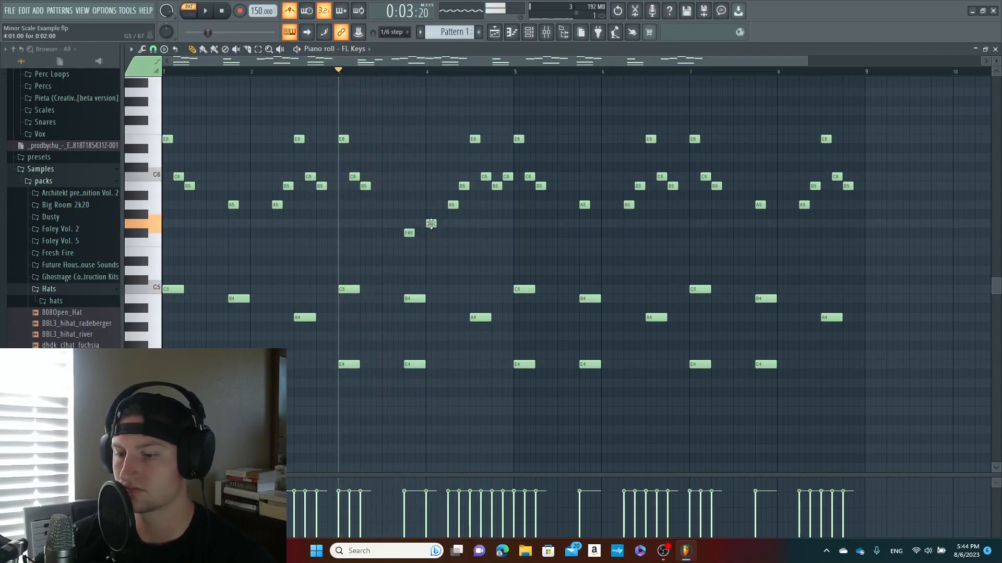
key("space")
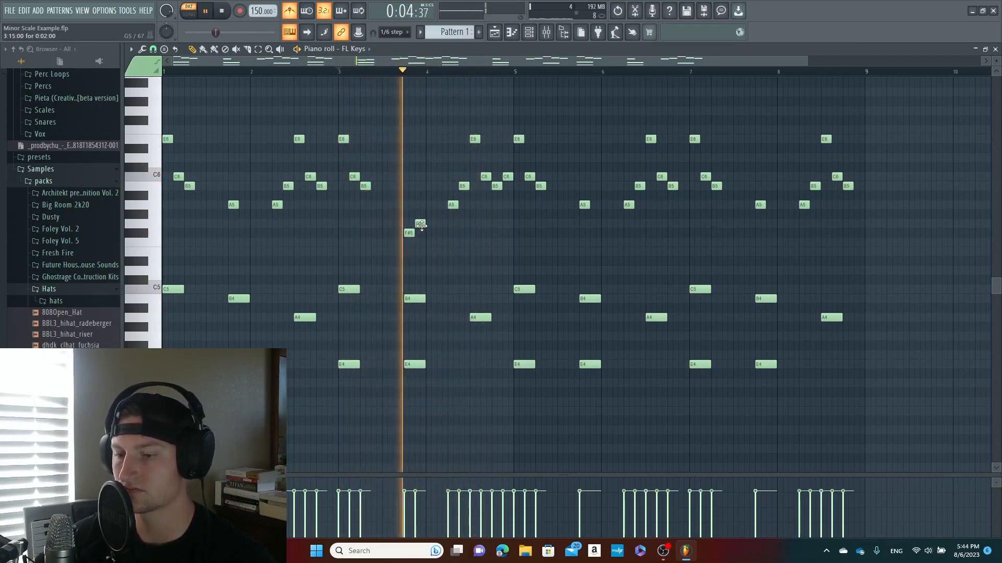
Replace the A5 and B5 notes starting on beat 2 of bar 4 with G5 and F#5, and play from bar 3
key("space")
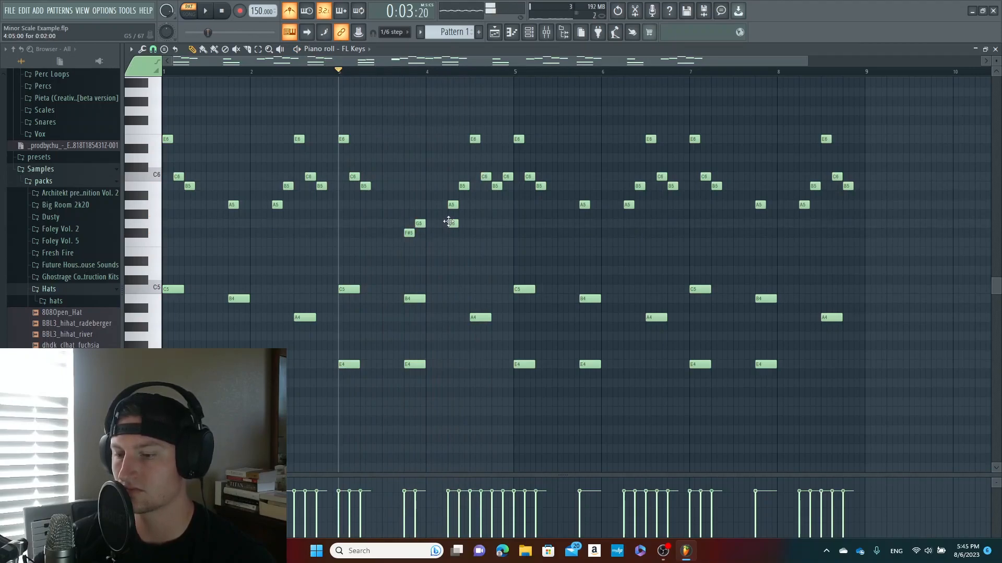
key("space")
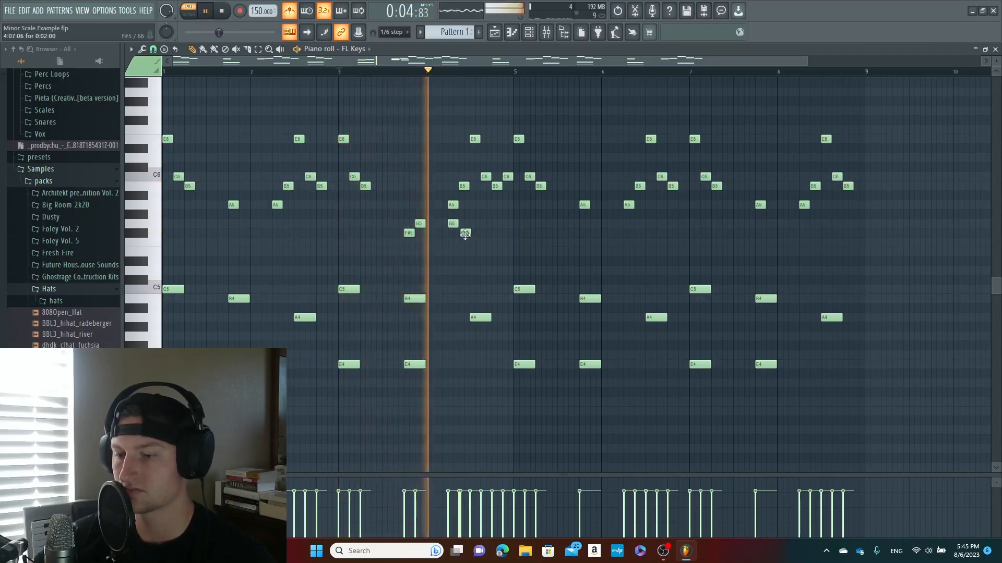
key("space")
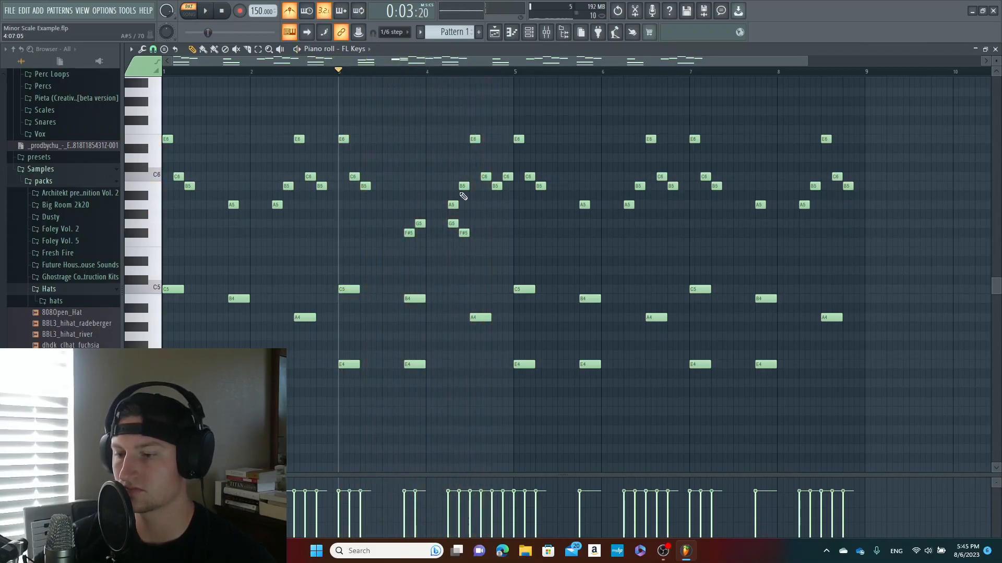
key("space")
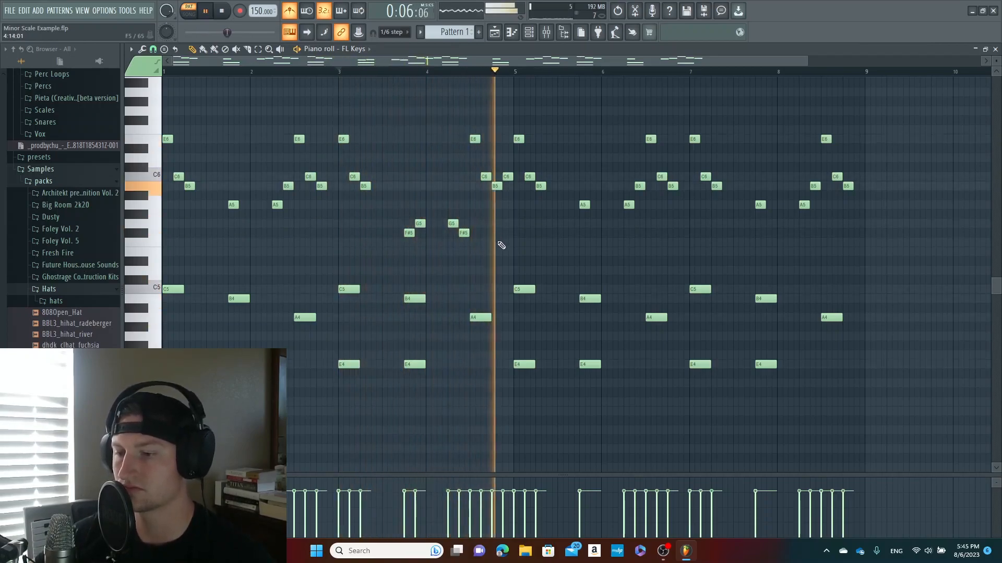
key("space")
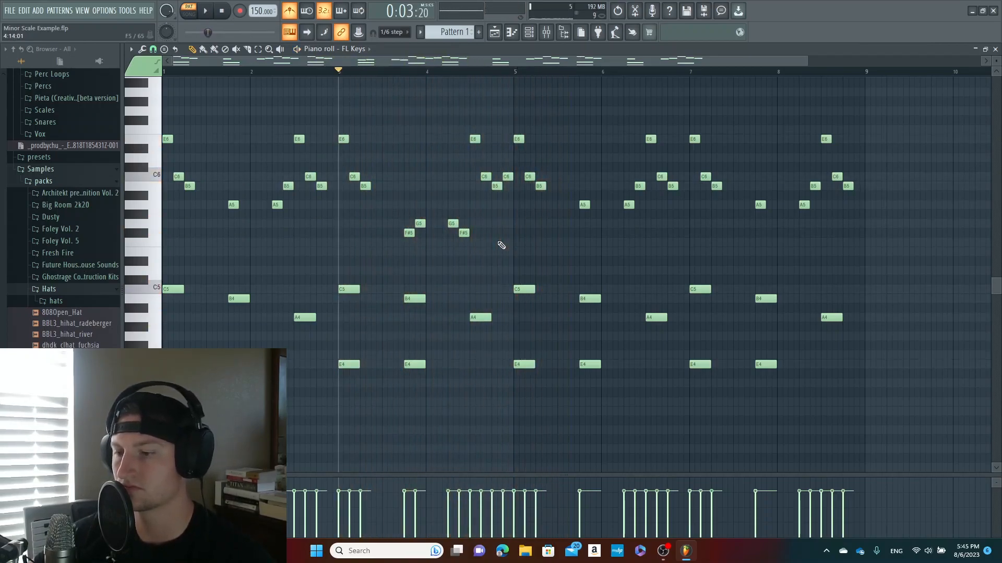
key("space")
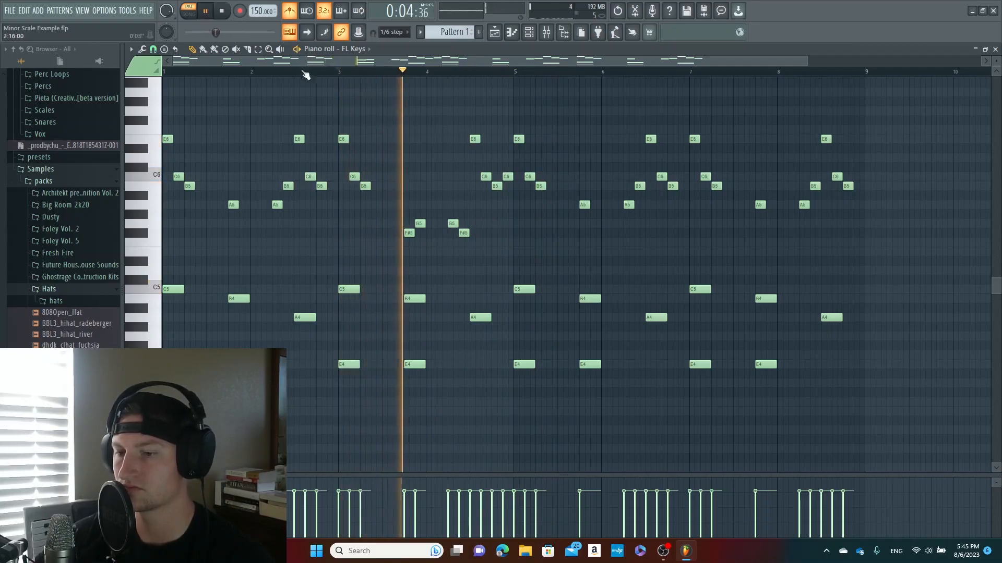
Raise the A5 note on beat 4 of bar 7 to C6 and play the second half of the pattern
left_click_drag(172, 63, 292, 61)
key("space")
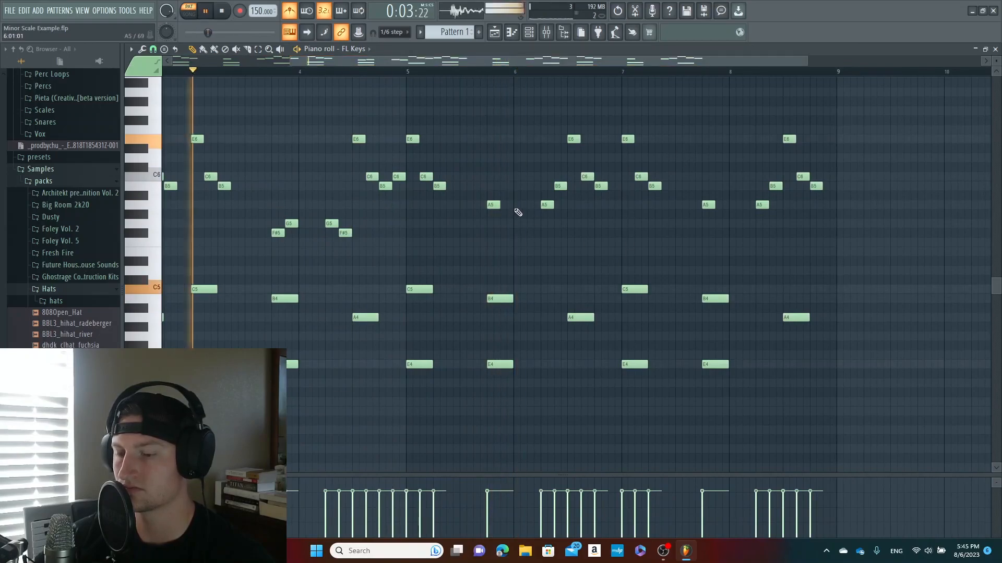
left_click(410, 72)
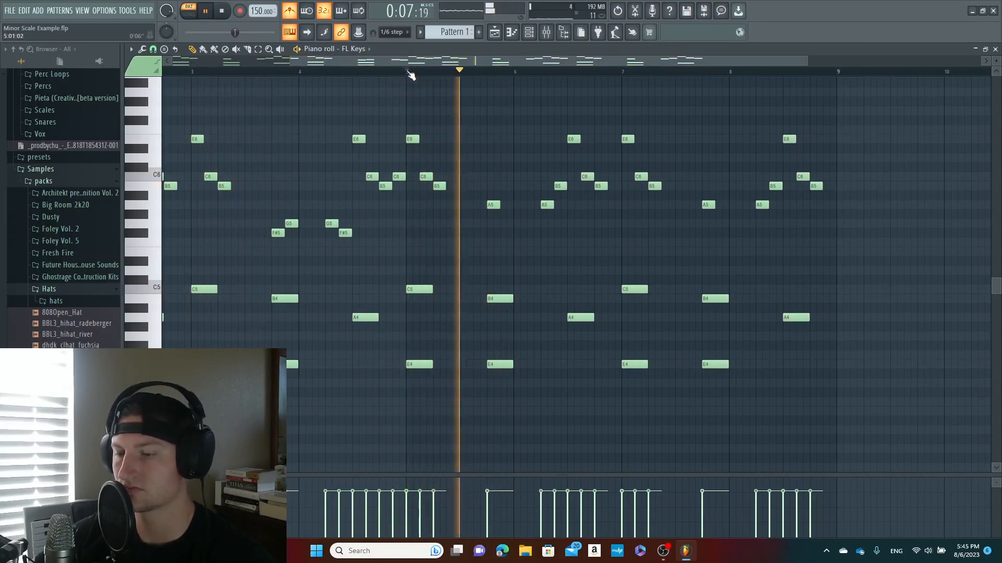
left_click_drag(501, 60, 662, 63)
key("space")
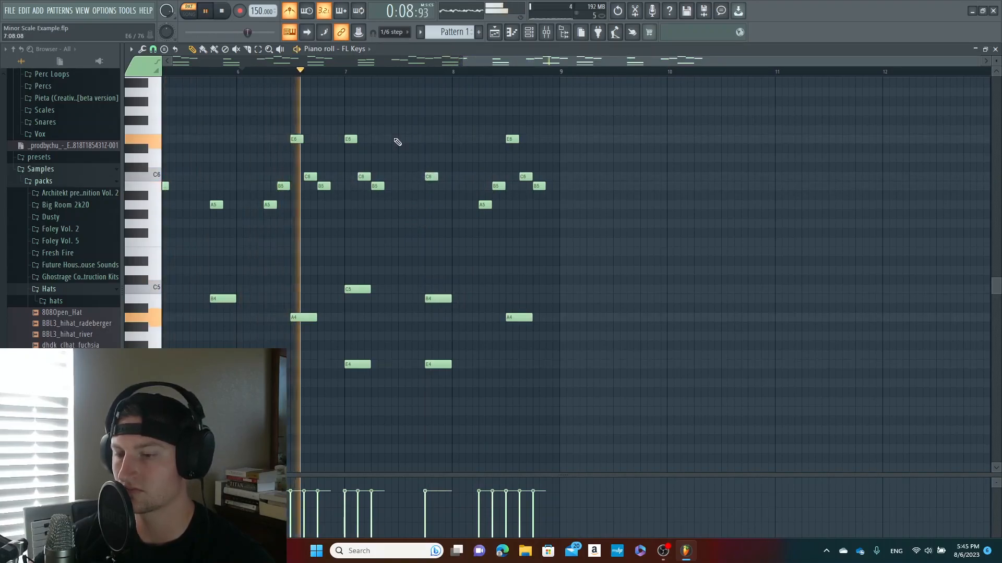
key("space")
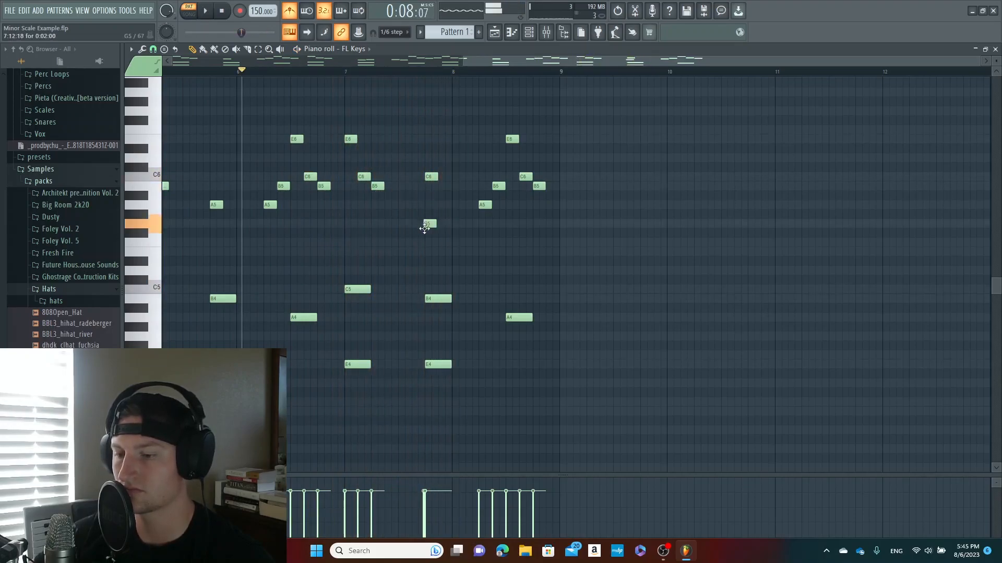
Place an F#5 note under the C6 on beat 4 of bar 7 and play from bar 6
key("space")
left_click_drag(428, 234, 429, 239)
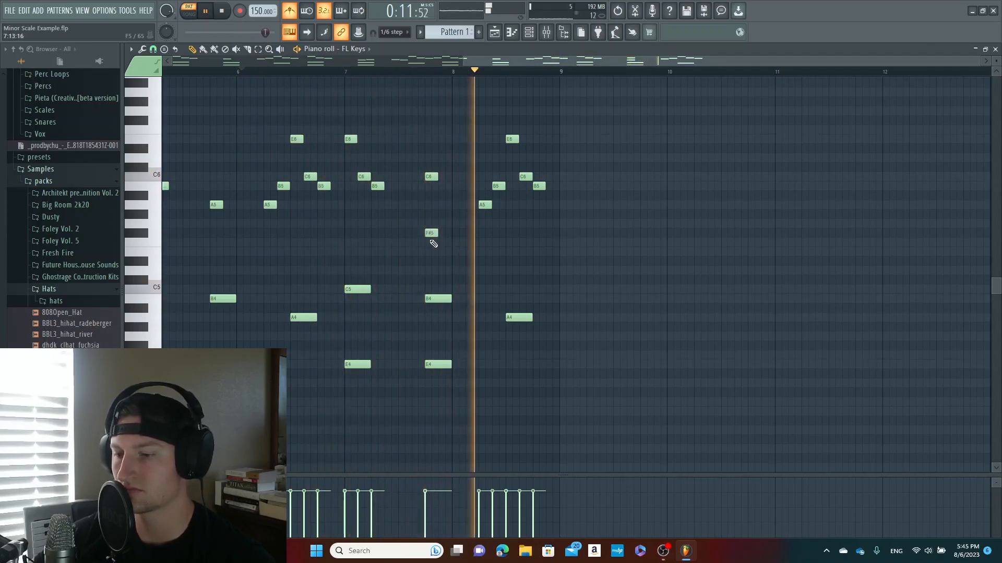
key("space")
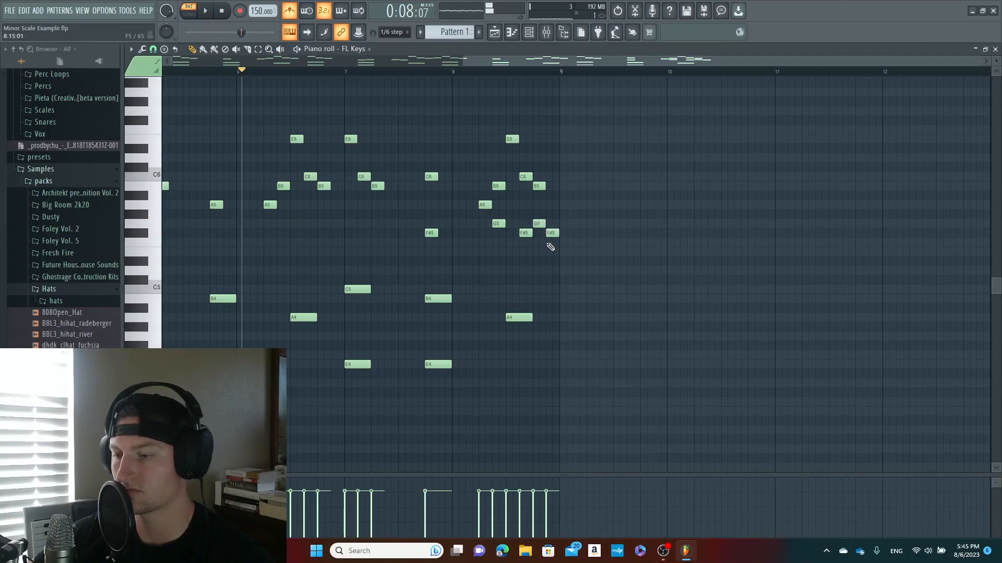
Replace the B5, E6, C6 and B5 notes following A5 in bar 8 with G5, F#5, G5 and F#5, and play from bar 7
right_click(539, 186)
right_click(526, 177)
right_click(498, 187)
right_click(512, 139)
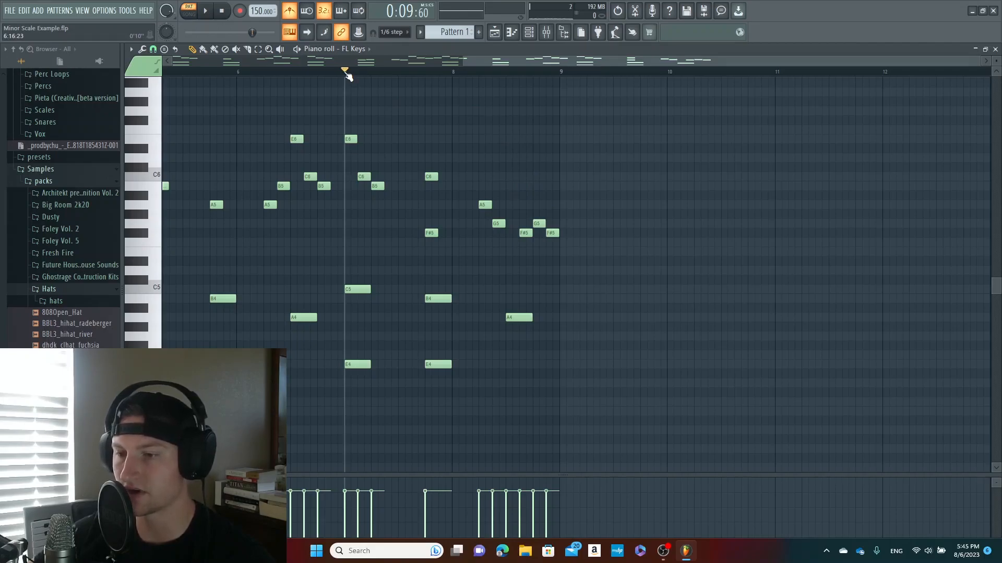
key("space")
key("space")
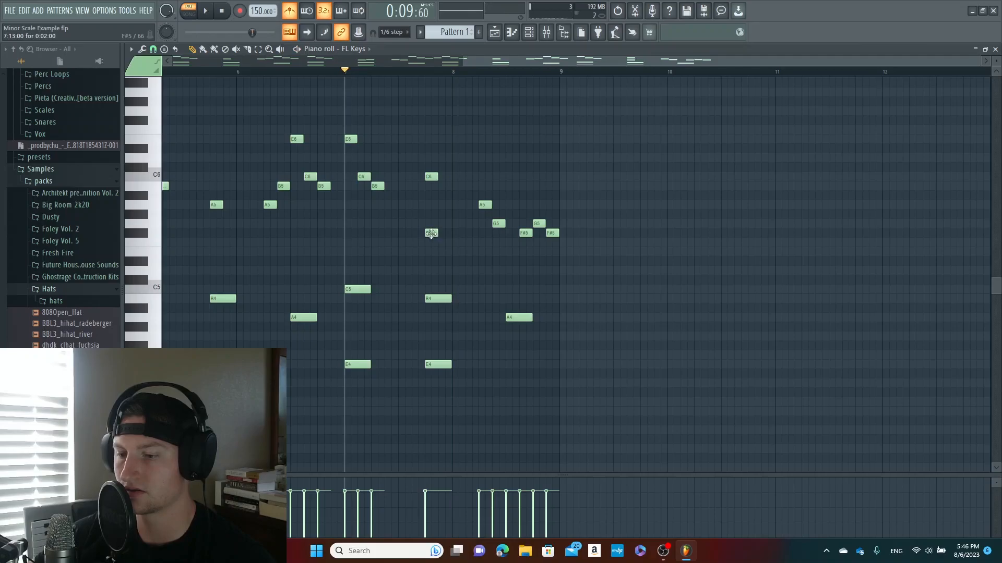
Move bar 7's F#5 note half a beat earlier, add a B5 after the C6 at the bar's end, and play from bar 7
key("space")
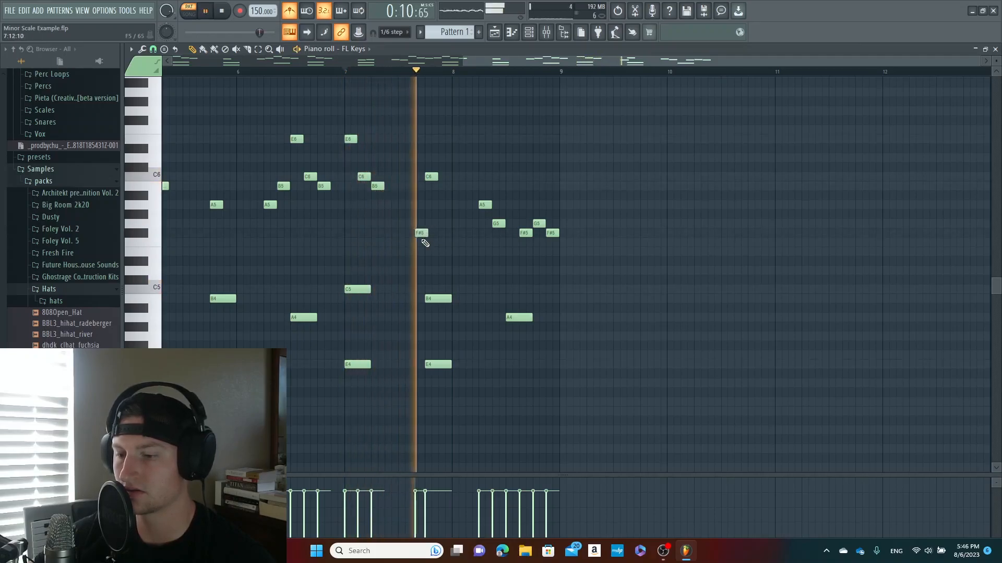
left_click_drag(422, 233, 419, 232)
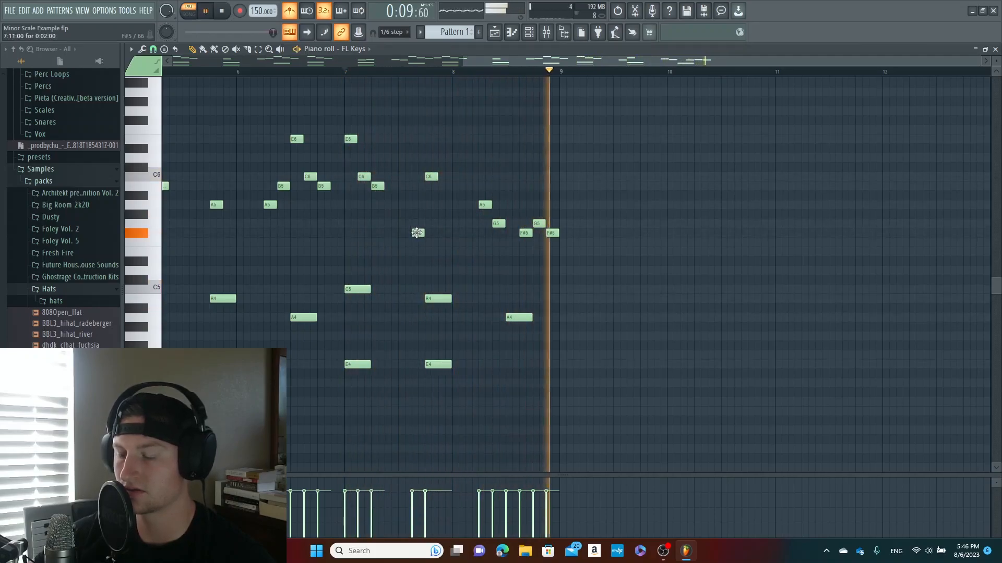
key("space")
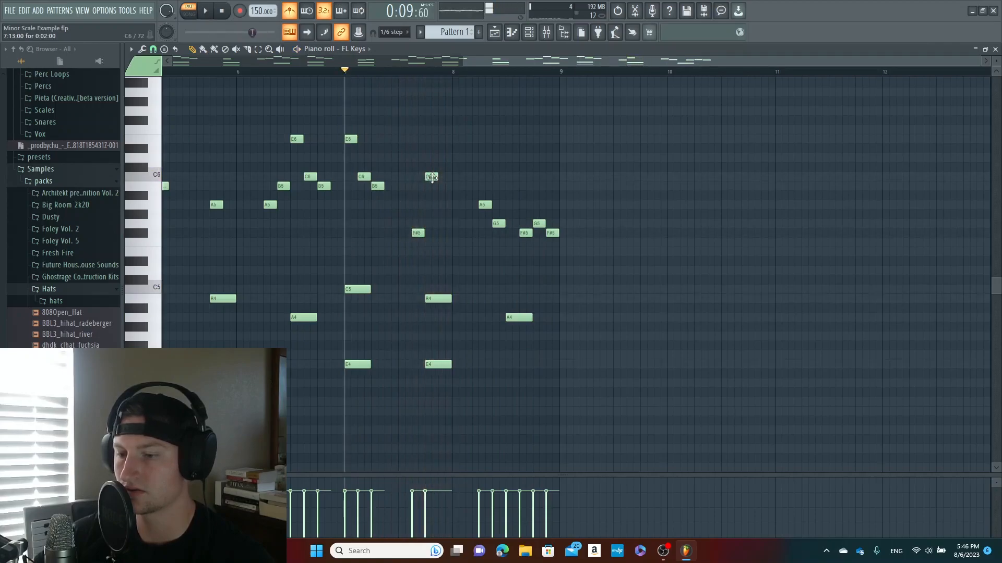
key("space")
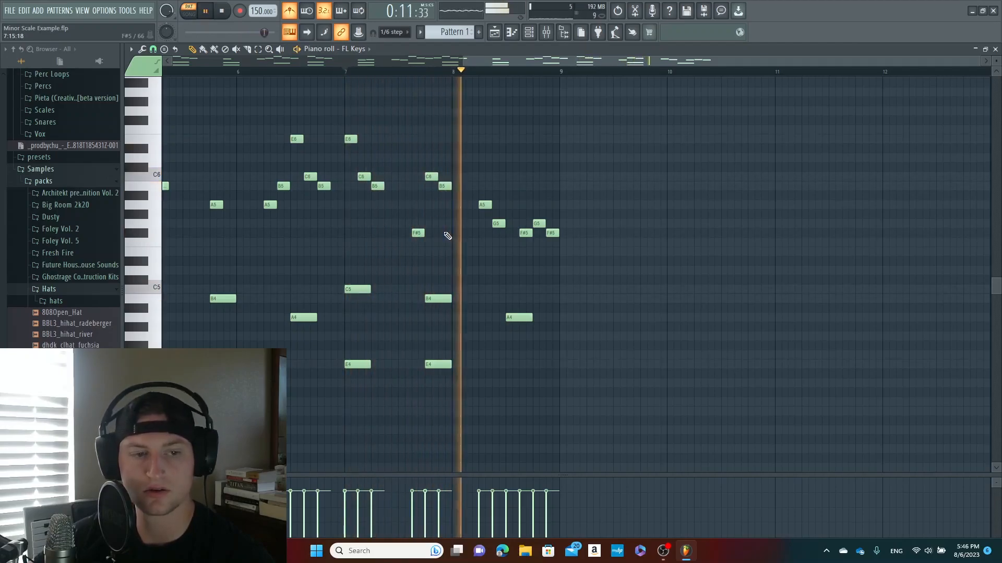
key("space")
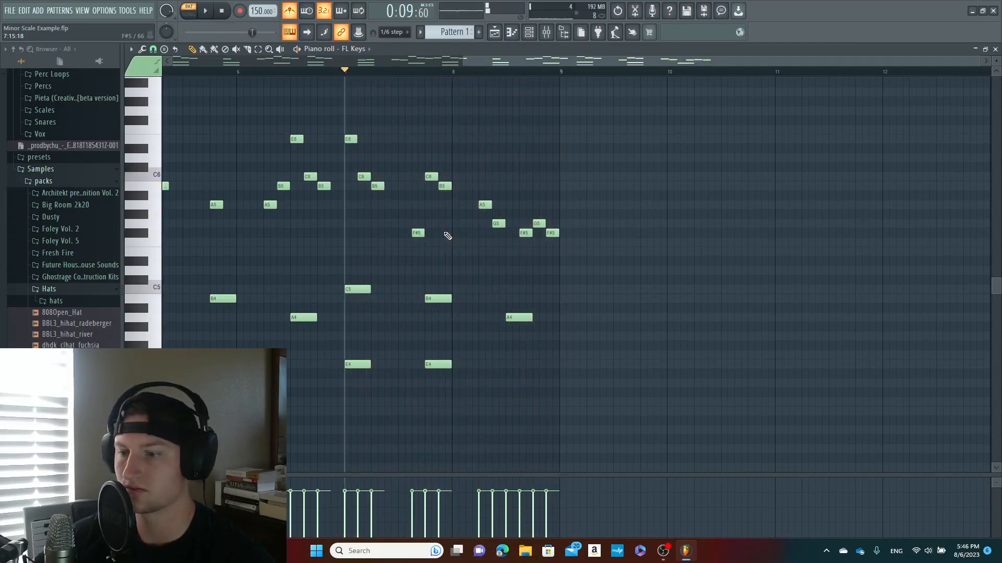
Play the whole pattern from bar 1 and lower the last note of bar 8 to E5
mouse_move(463, 60)
left_mouse_down()
mouse_move(176, 61)
mouse_move(162, 78)
left_mouse_up()
left_click(174, 72)
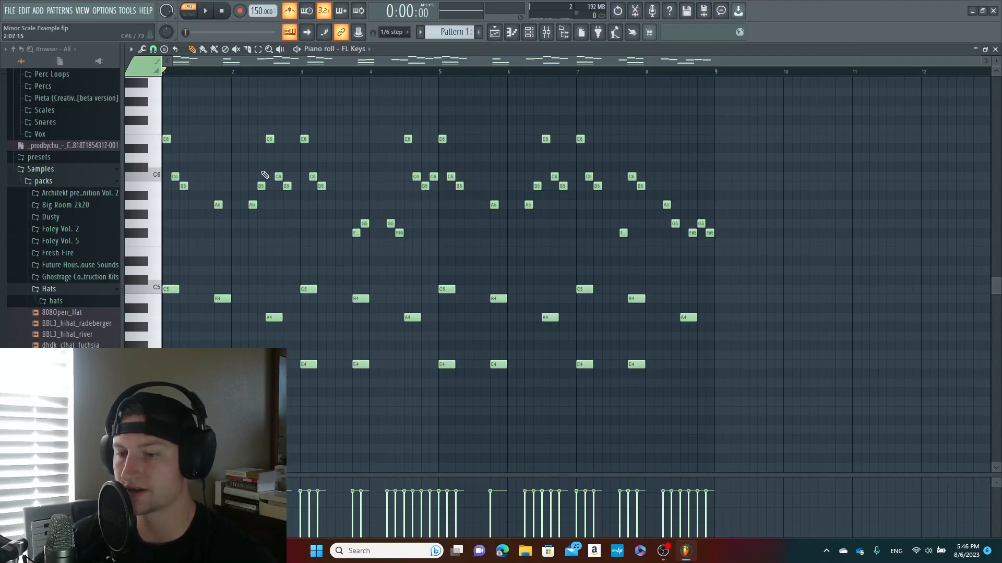
key("space")
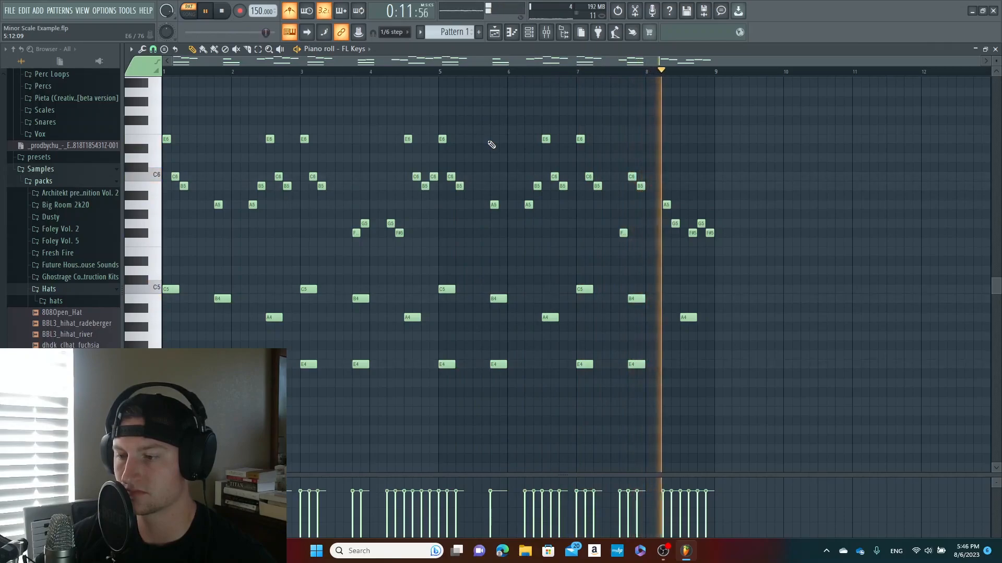
key("space")
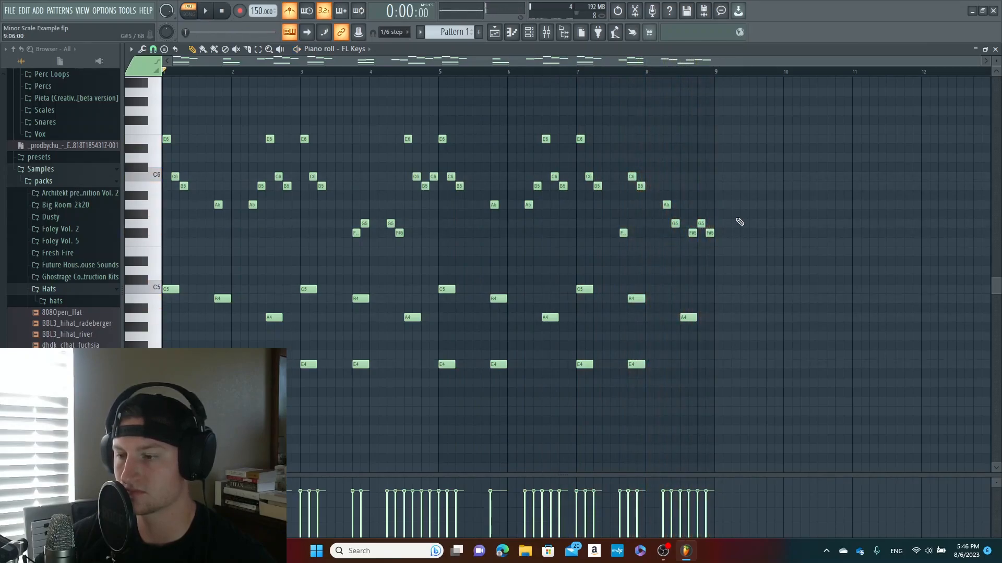
left_click_drag(709, 233, 708, 254)
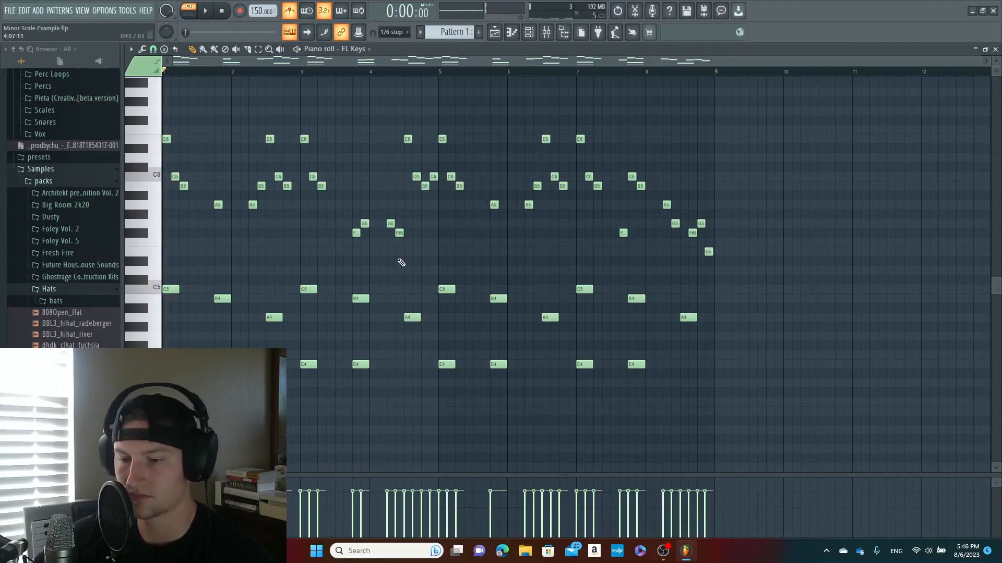
Add an E5 note at the start of bar 1 and an F#5 on beat 3, playing from the start after each
left_click(166, 251)
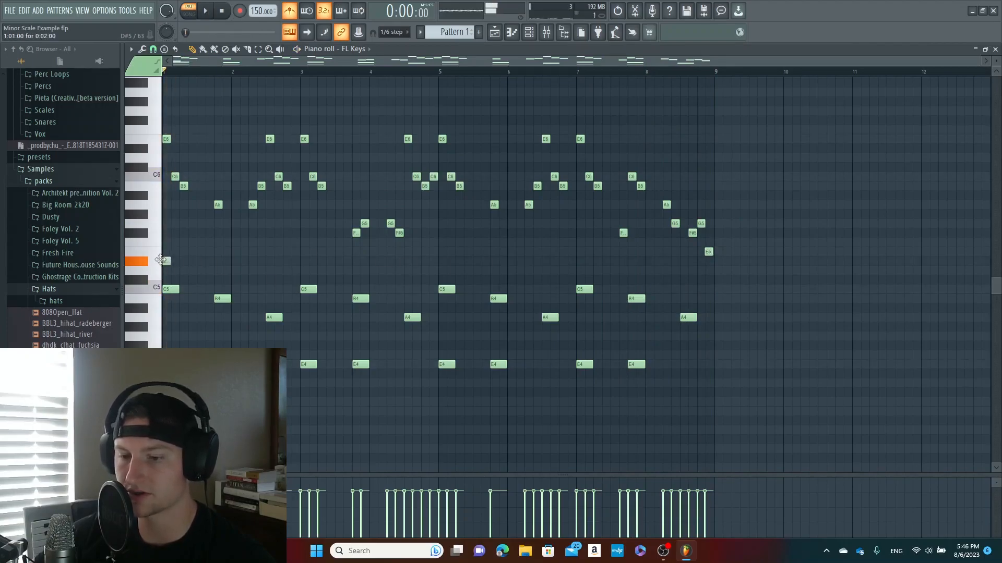
key("space")
key("space")
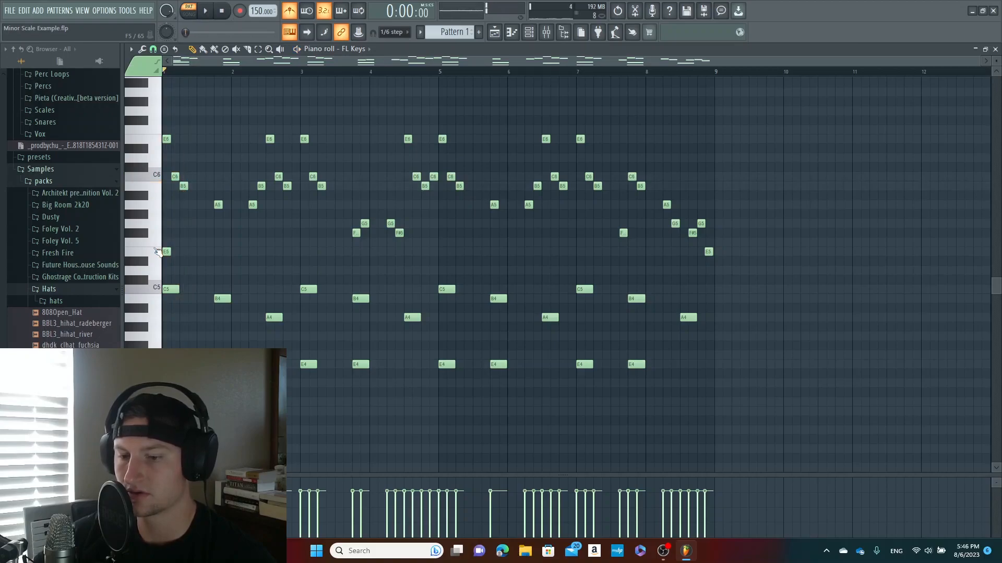
left_click(198, 242)
left_click_drag(197, 229, 197, 229)
key("space")
Add a G5 note at the start of bar 2 and an A5 on beat 3, playing from bar 1 after each
key("space")
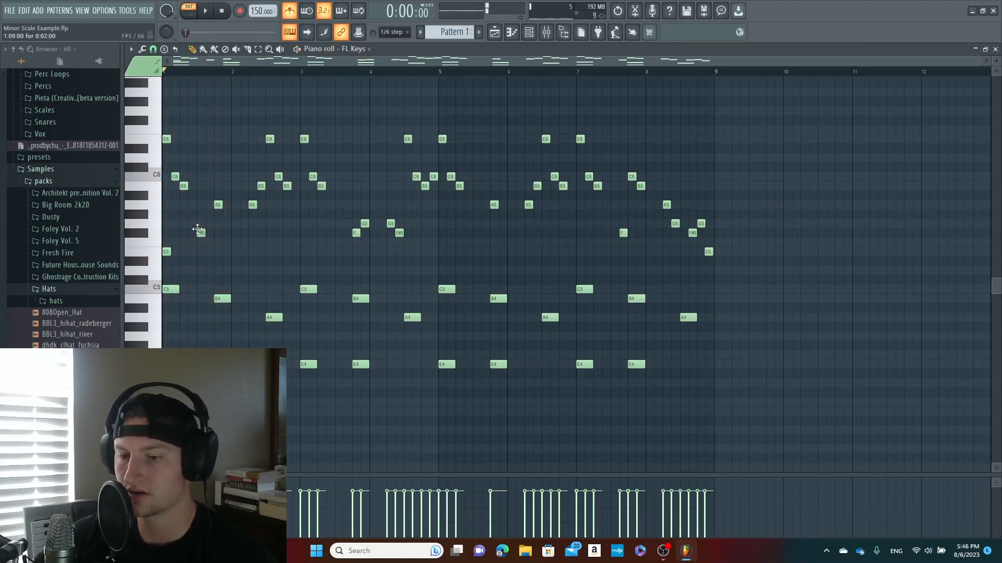
left_click(233, 224)
key("space")
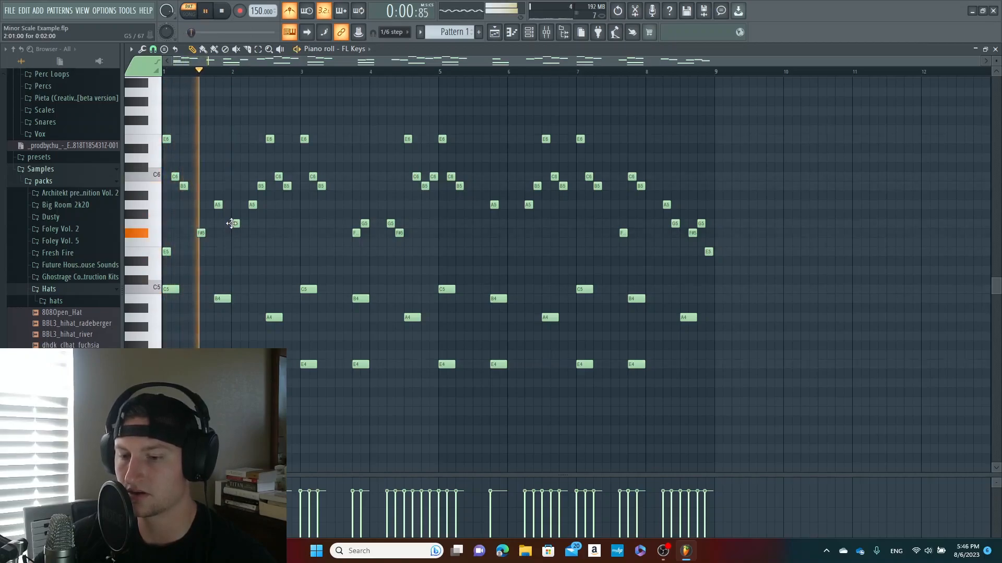
key("space")
left_click(267, 213)
left_click_drag(267, 214, 268, 205)
key("space")
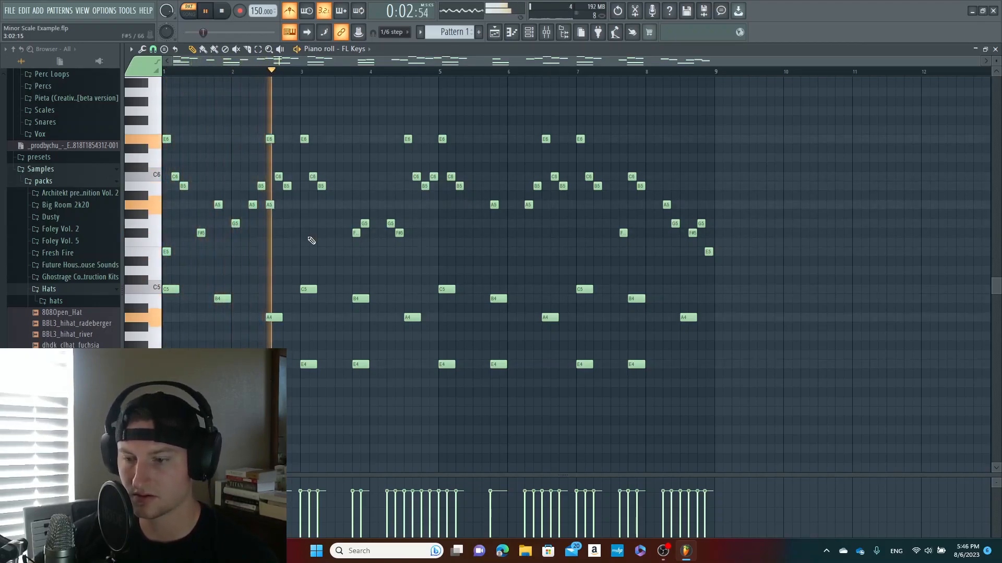
key("space")
Copy the rising E5, F#5, G5 and A5 notes of bars 1 and 2 and paste them starting at bar 3
left_click_drag(285, 229, 264, 202)
left_click_drag(253, 245, 163, 252)
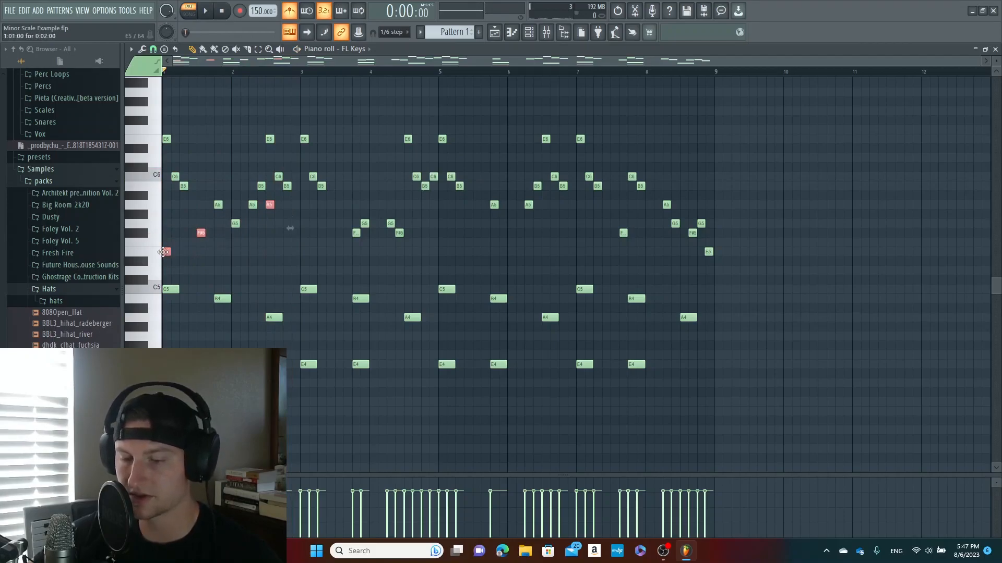
left_click_drag(255, 230, 227, 230)
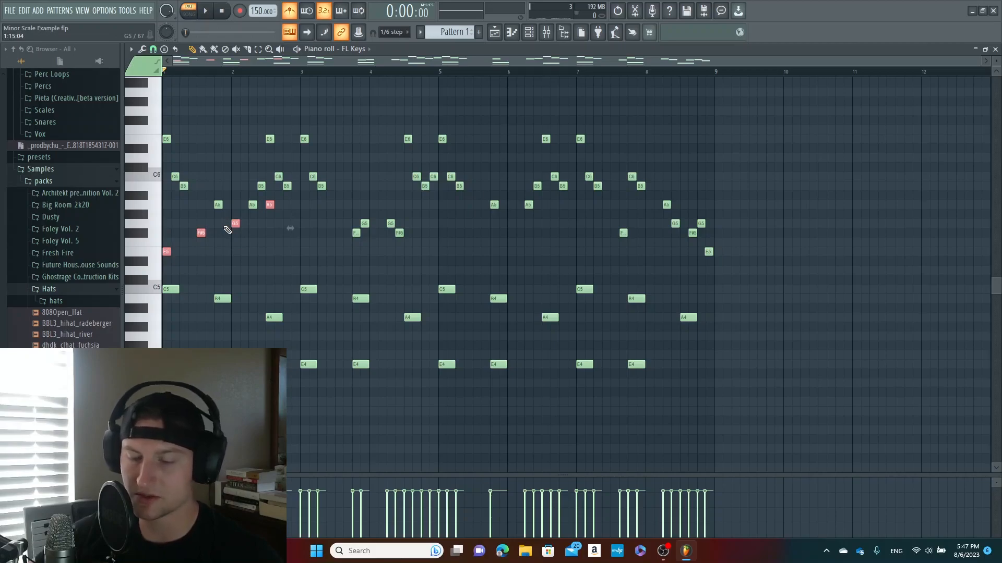
key("ctrl+c")
key("ctrl+v")
key("shift+Right")
left_click_drag(169, 251, 303, 242)
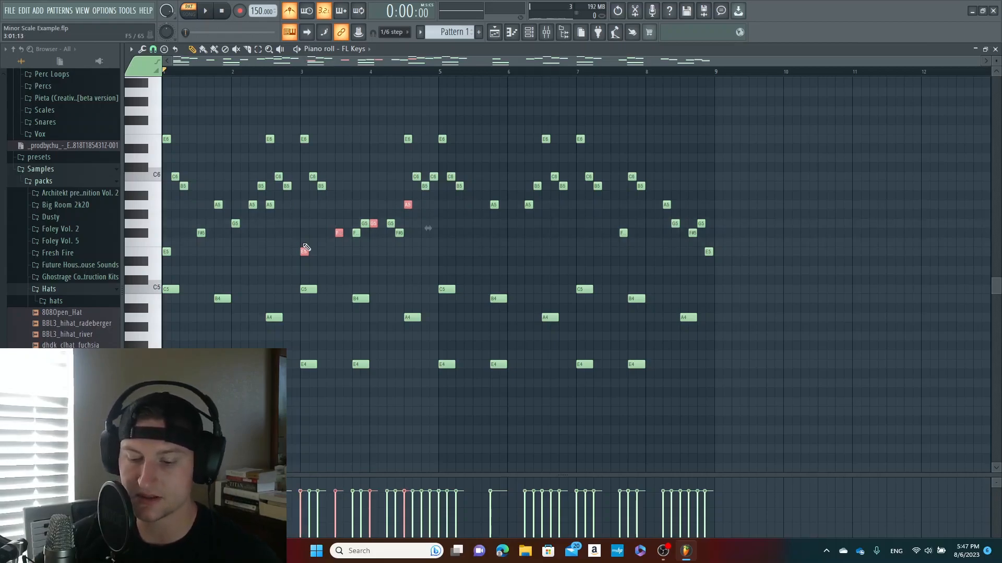
Paste two more copies of the rising four-note line, starting at bar 5 and bar 7
key("ctrl+v")
left_click_drag(170, 253, 443, 256)
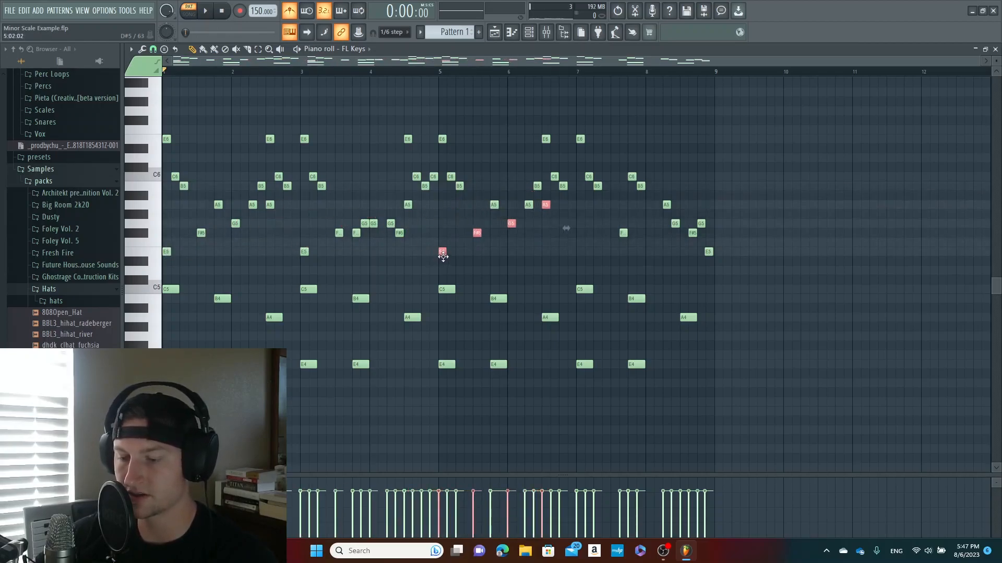
key("ctrl+v")
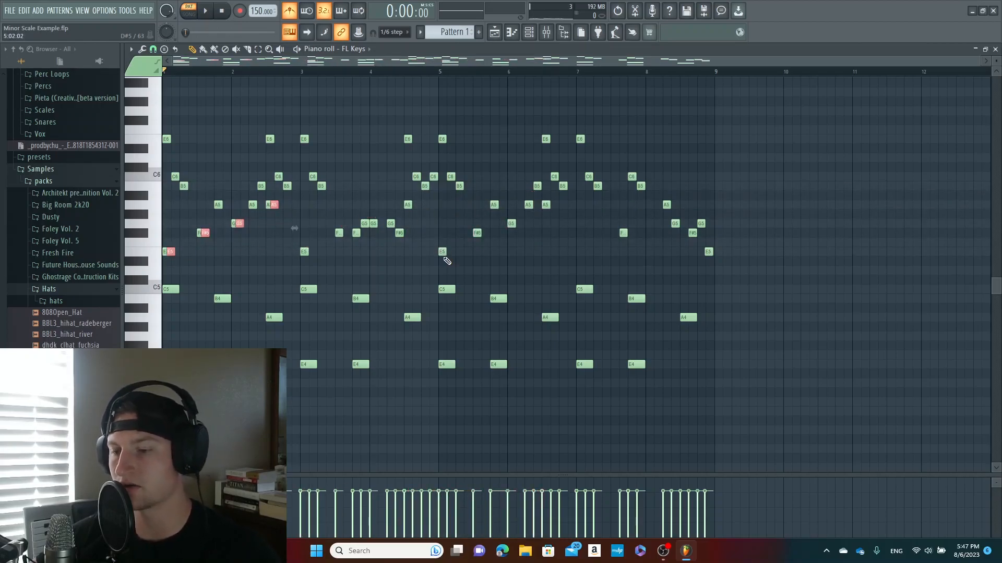
left_click_drag(170, 252, 580, 254)
Play the pattern, raise the G5 note at the start of bar 4 to B5, and play from bar 3
left_click_drag(978, 61, 918, 66)
key("space")
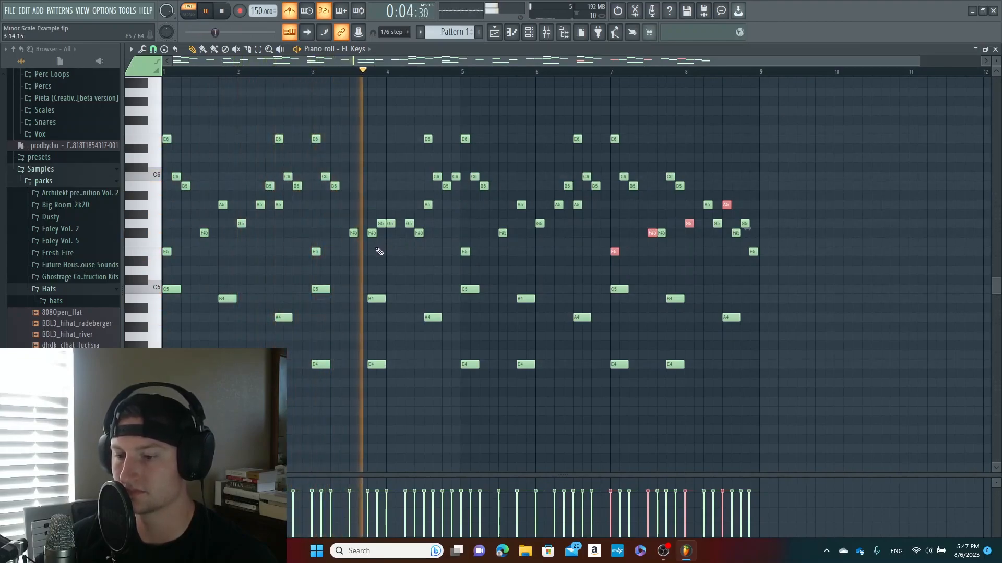
key("space")
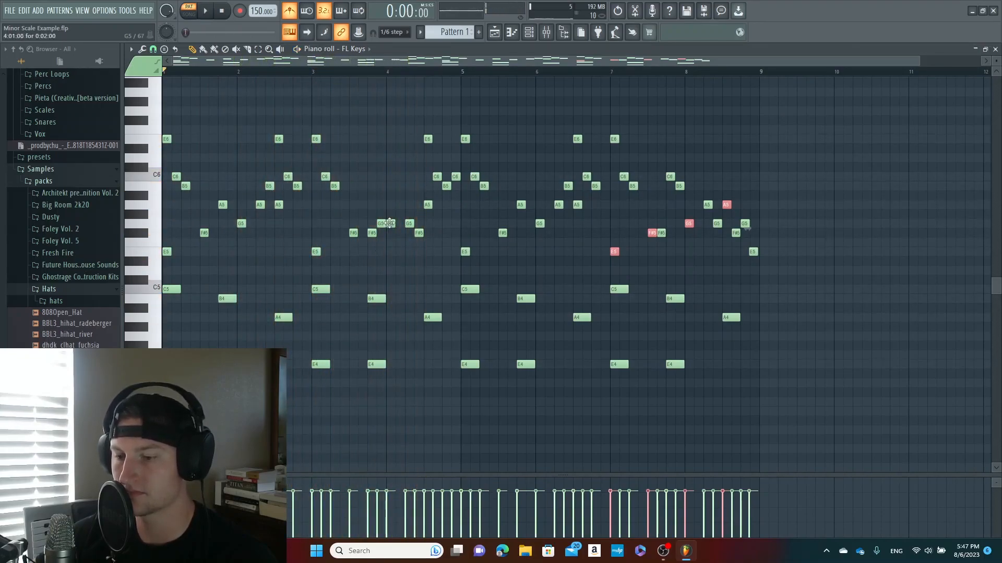
left_click_drag(390, 196, 389, 186)
left_click(315, 73)
key("space")
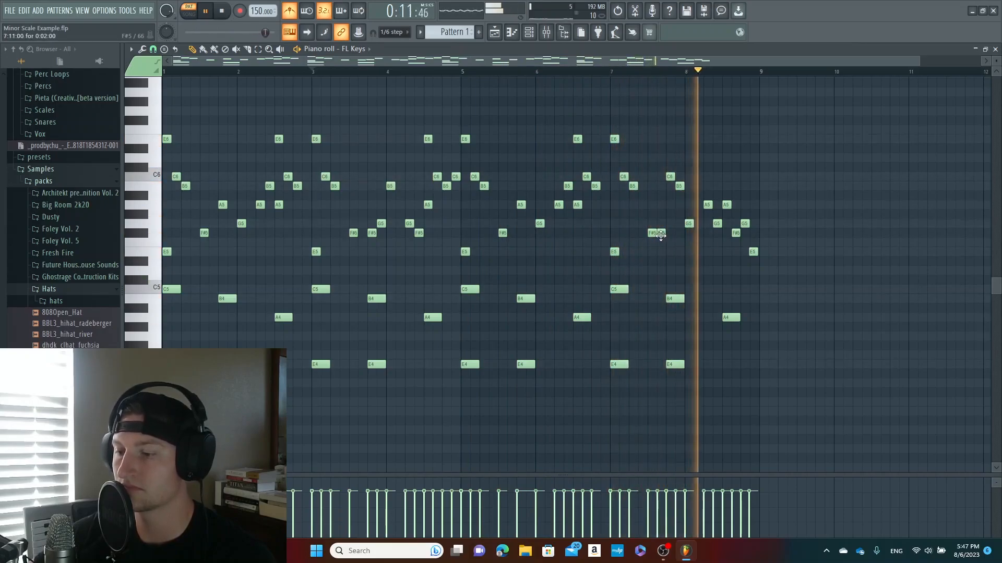
key("space")
Rework the two F#5 notes in bar 7 into G5 on beat 3 followed by F#5, and play from bar 7
left_click_drag(660, 233, 651, 224)
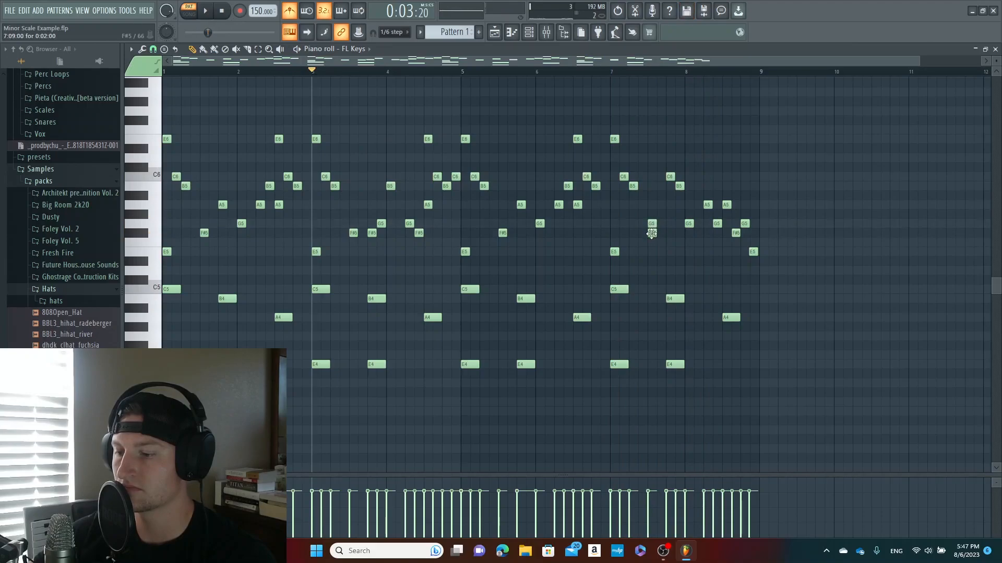
key("space")
left_click(614, 74)
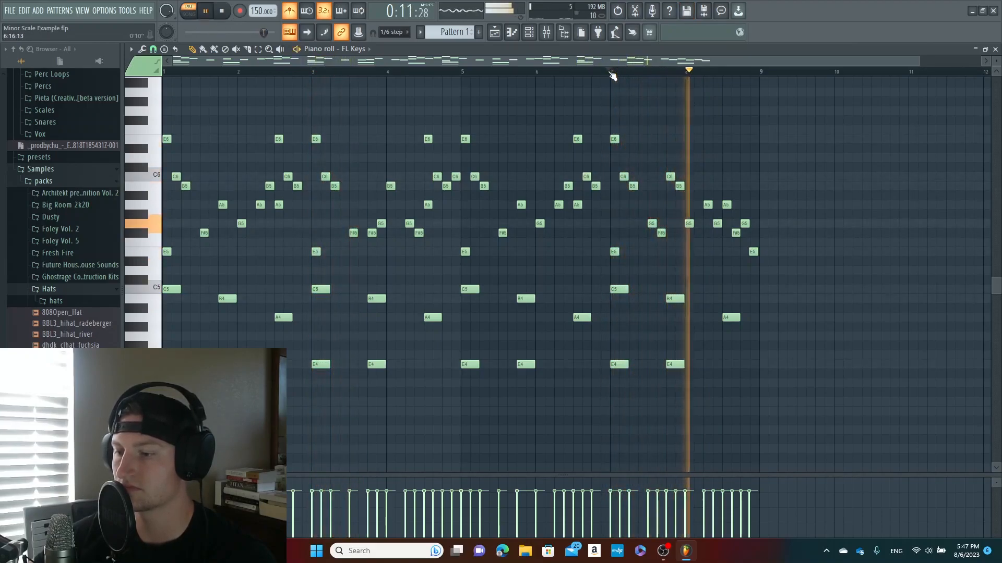
key("space")
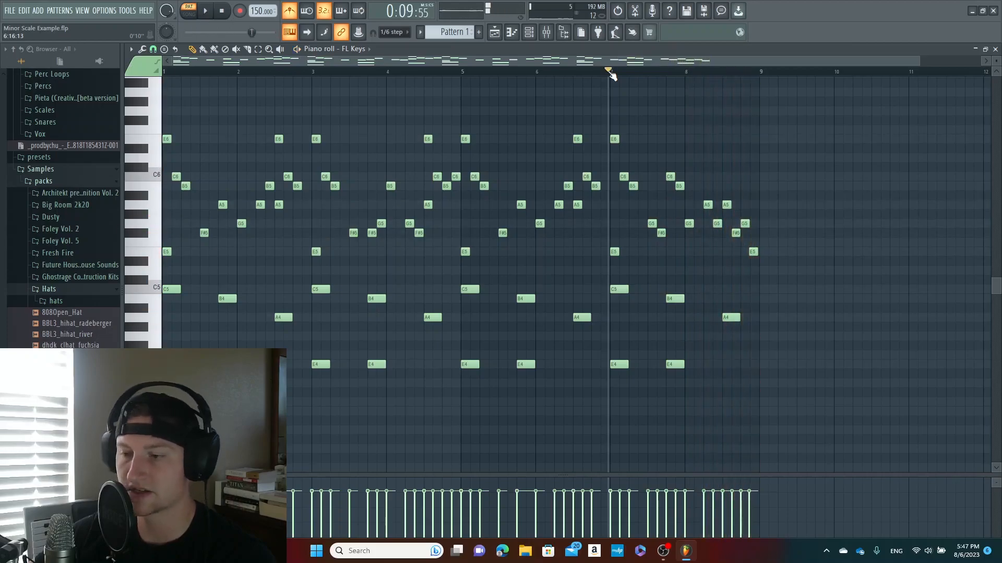
Play the complete eight-bar pattern from the start
left_click(163, 72)
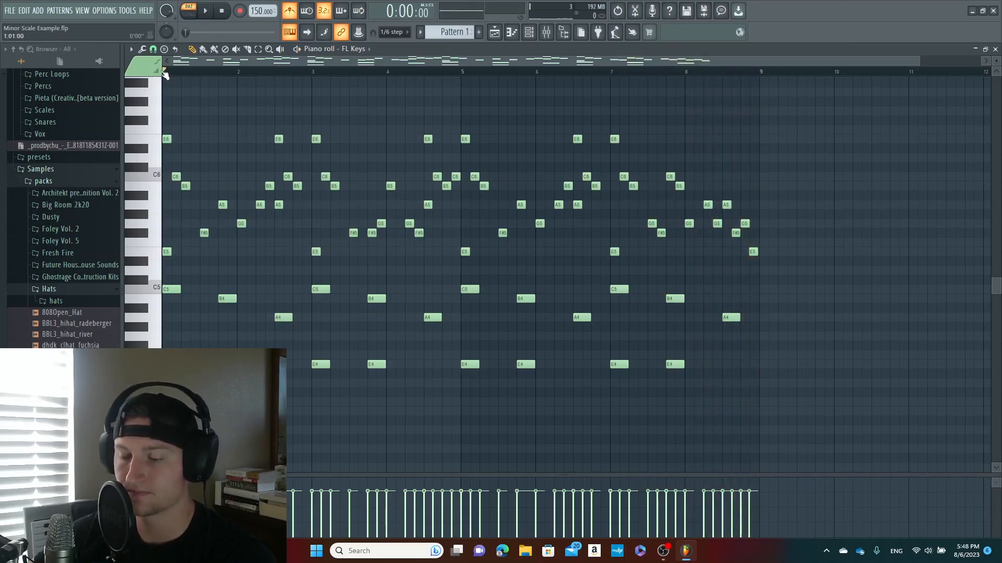
key("space")
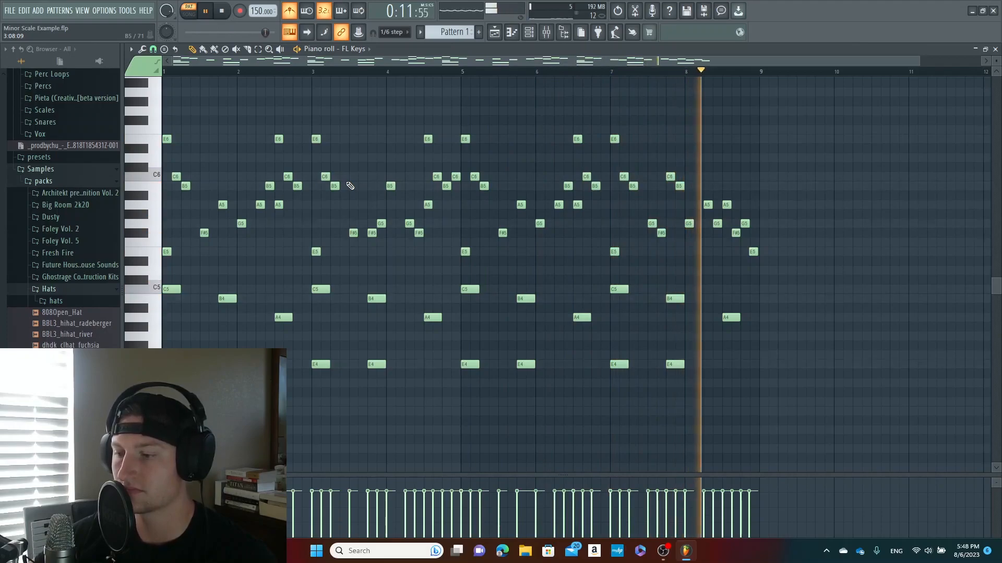
key("space")
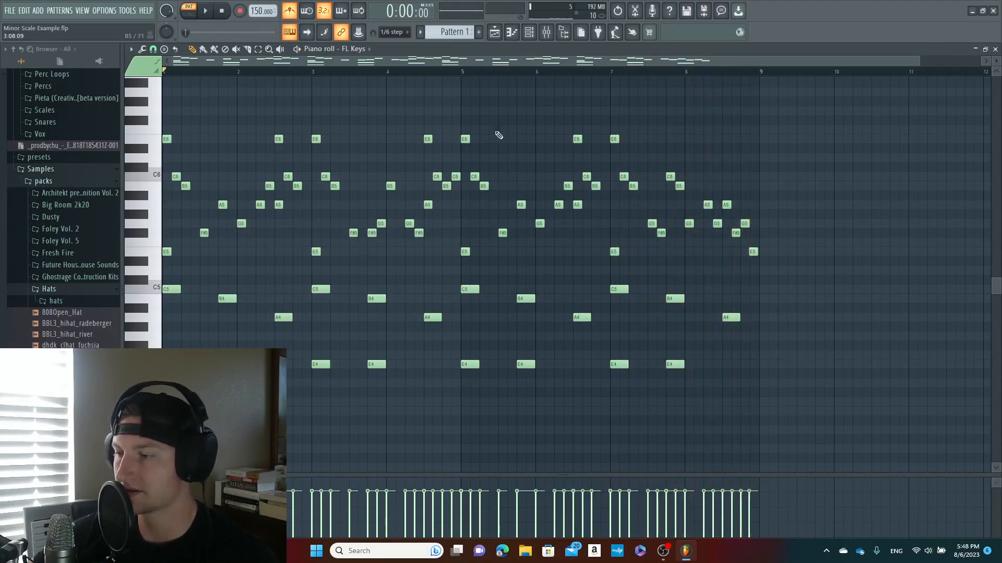
Place E5, F#5, G5 and A5 notes stacked at the start of bar 9
left_click_drag(918, 63, 984, 71)
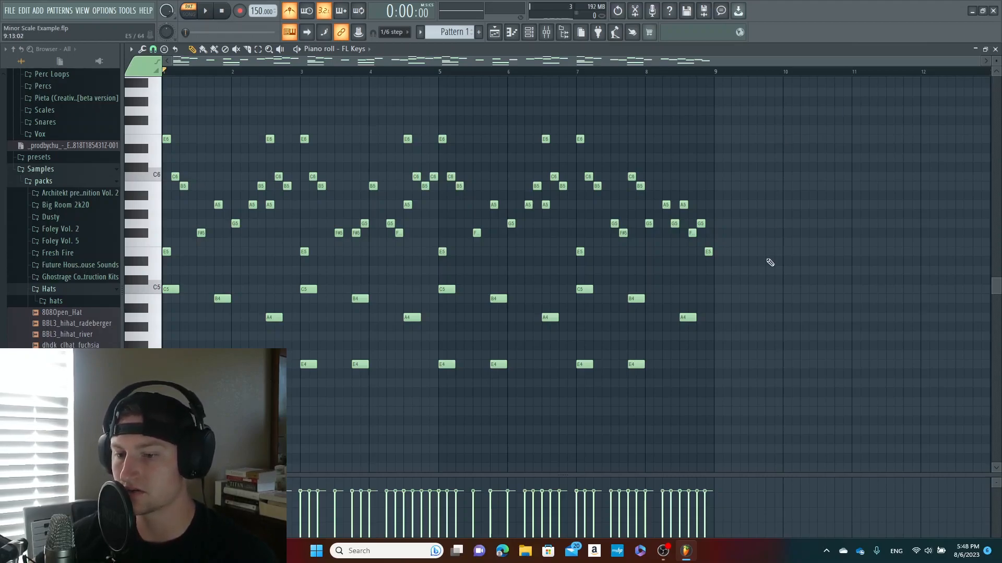
left_click_drag(746, 260, 716, 261)
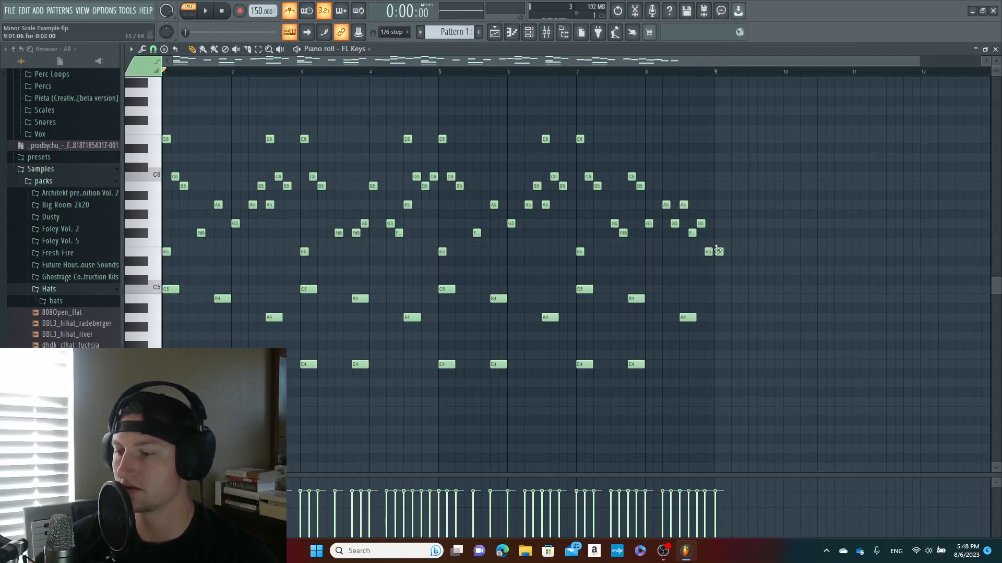
left_click(718, 232)
left_click(719, 223)
left_click(715, 206)
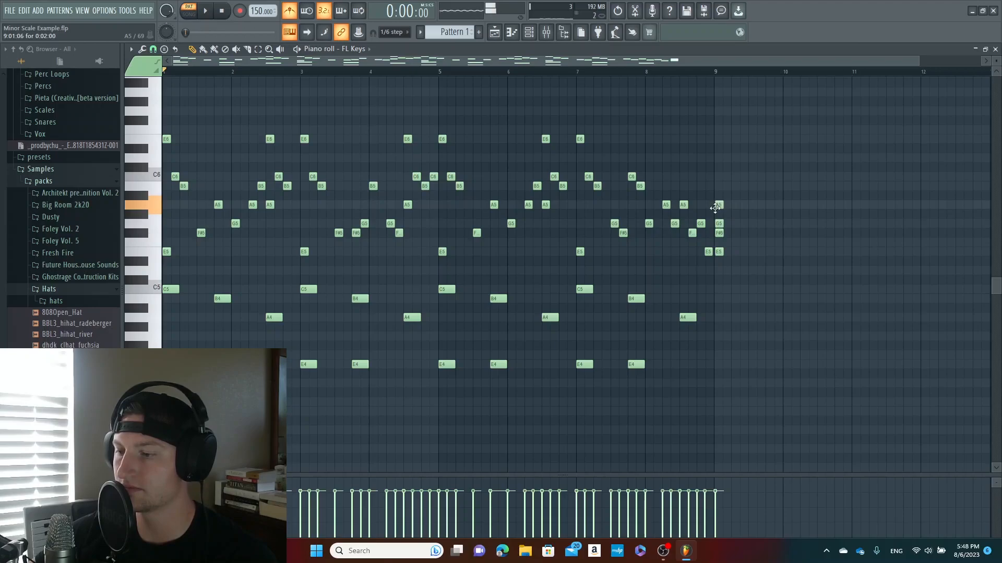
Extend the note stack at the start of bar 9 upward with B5, C6, D6 and E6
left_click(715, 186)
left_click(716, 176)
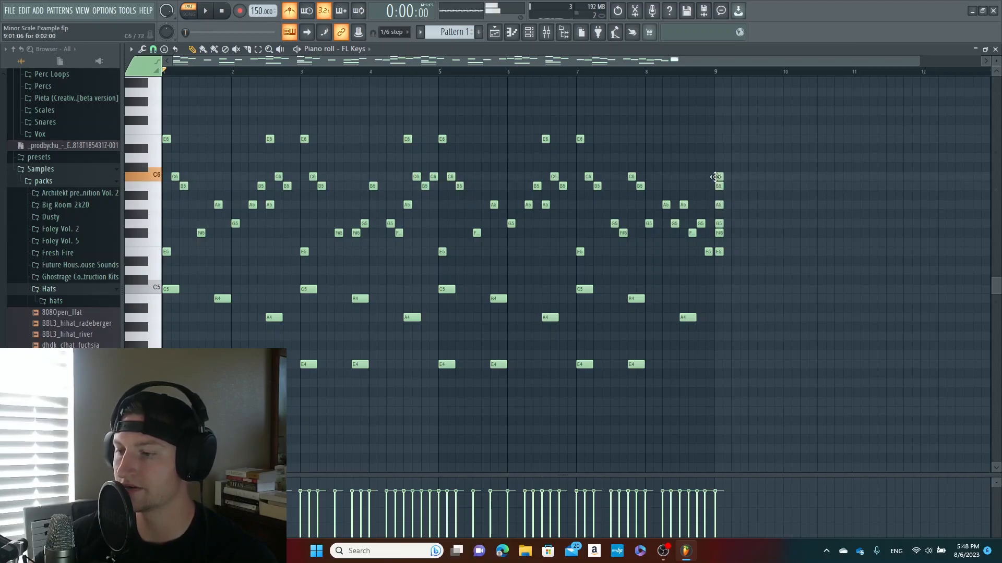
left_click(715, 158)
left_click(715, 140)
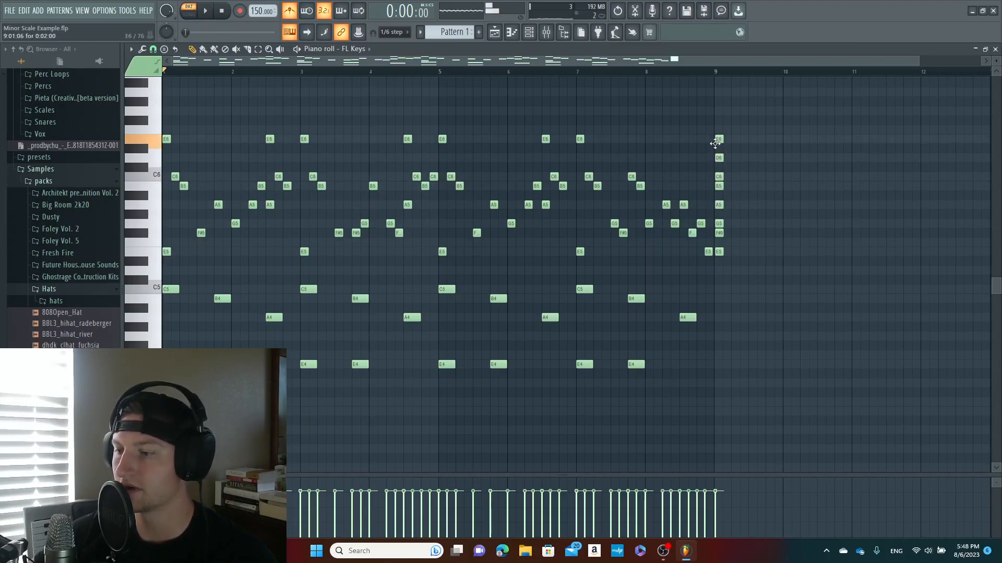
left_click(716, 139)
Audition each stacked scale note at bar 9 in ascending order from E5 to E6
scroll(715, 139, "up", 4, "ctrl")
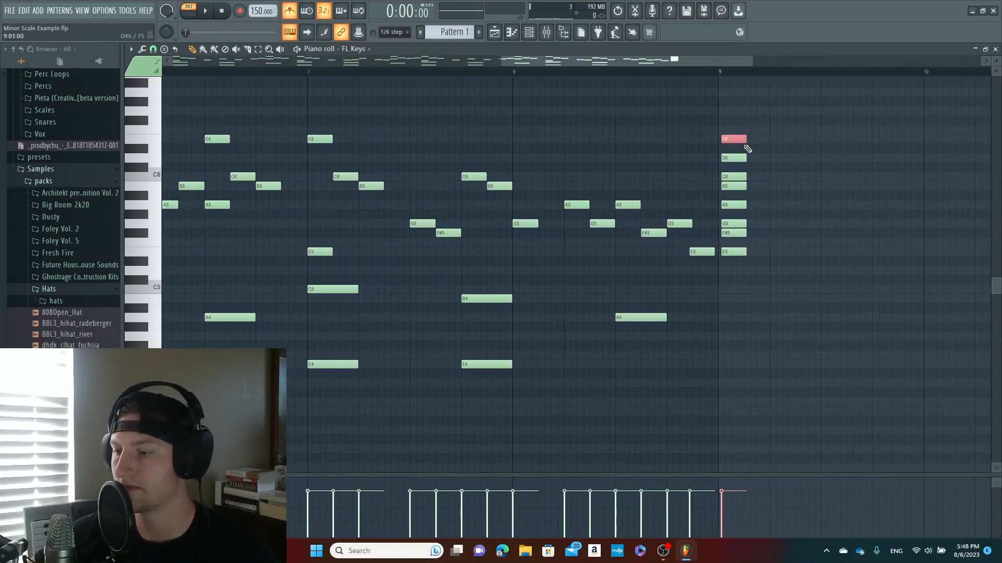
left_click(737, 252)
left_click(729, 233)
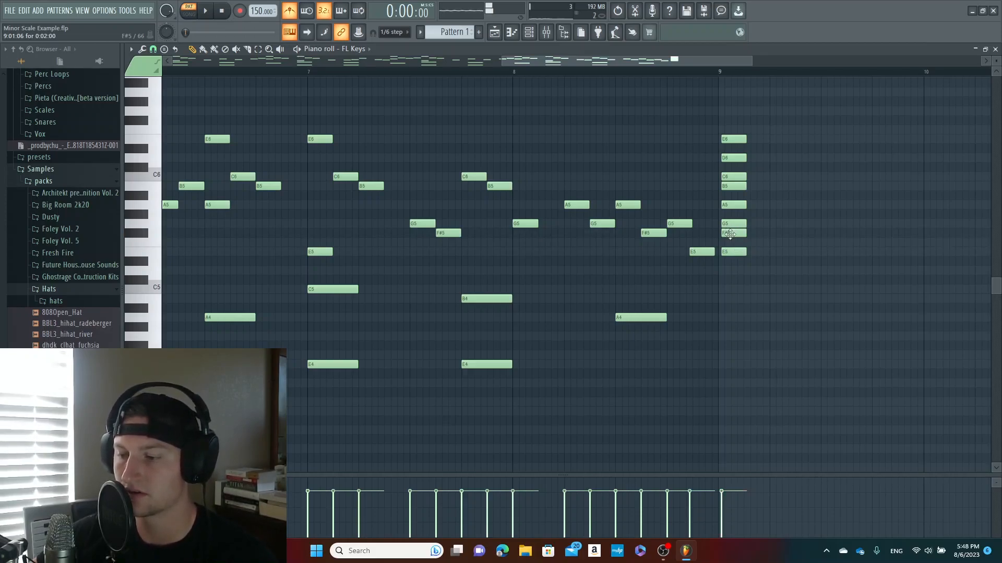
left_click(728, 224)
left_click(732, 204)
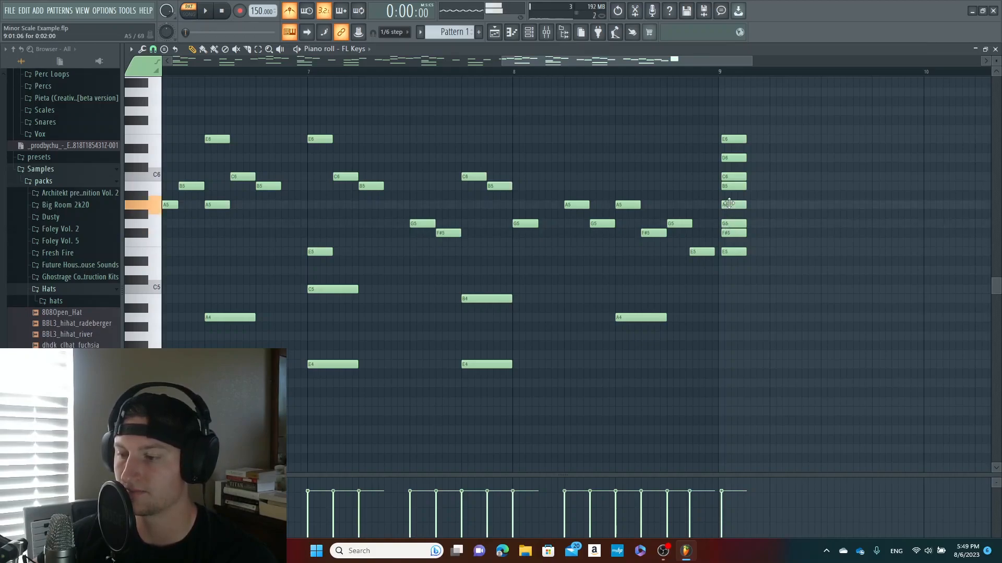
left_click(729, 186)
left_click(729, 177)
left_click(729, 157)
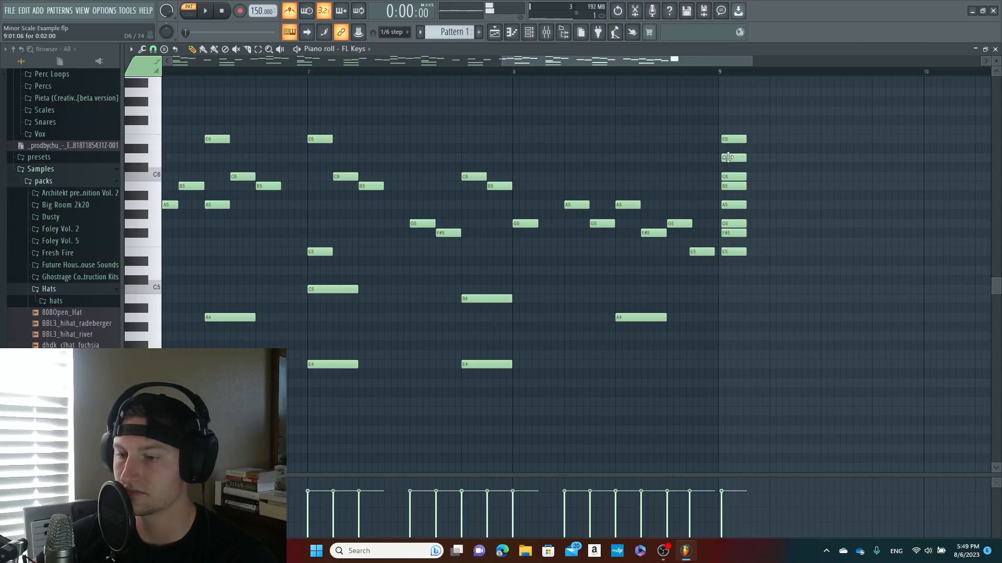
left_click(730, 140)
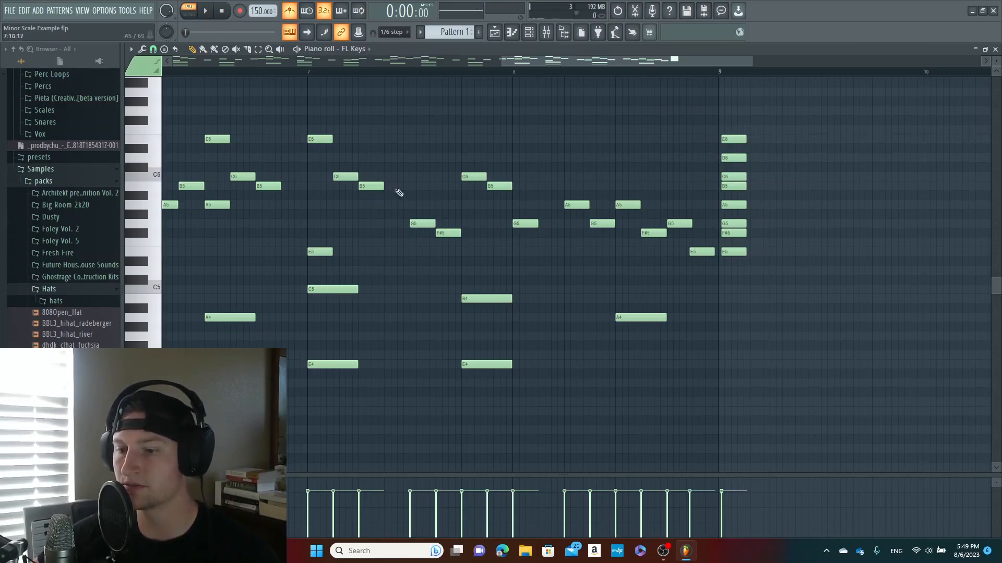
Copy the whole E5 to E6 stack at bar 9 one octave down so it spans E4 to E5
left_click_drag(798, 278, 733, 130)
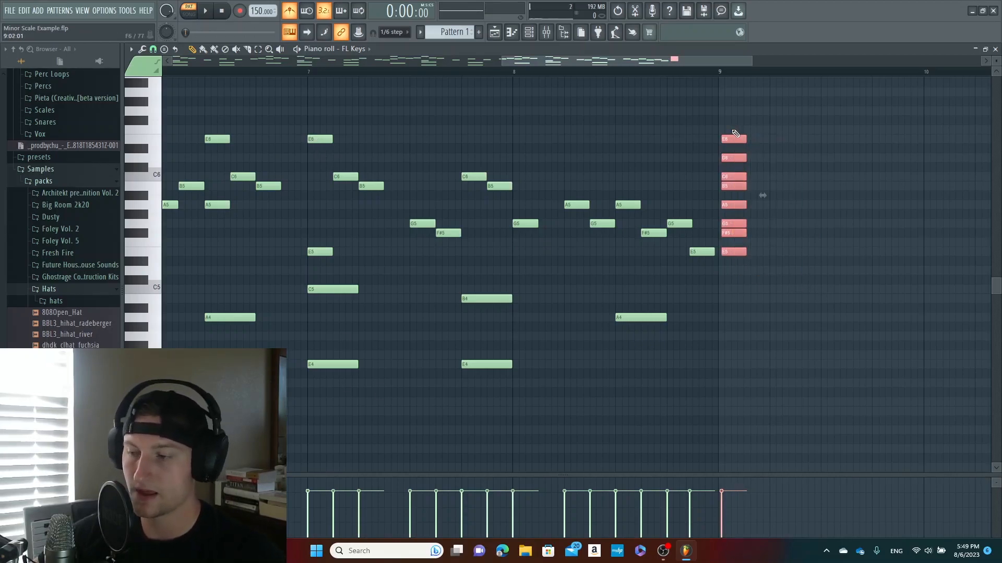
key("ctrl+v")
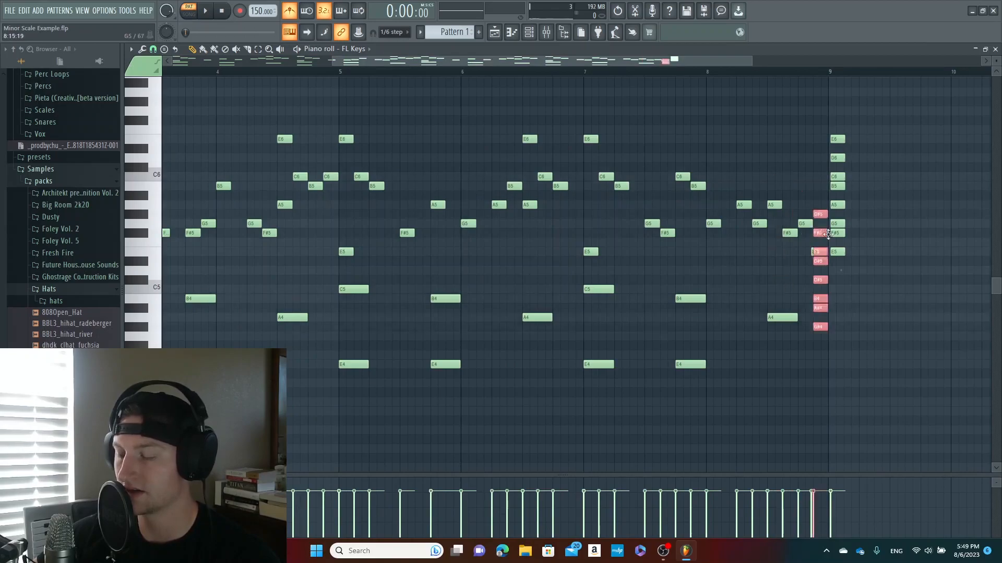
left_click_drag(819, 216, 836, 253)
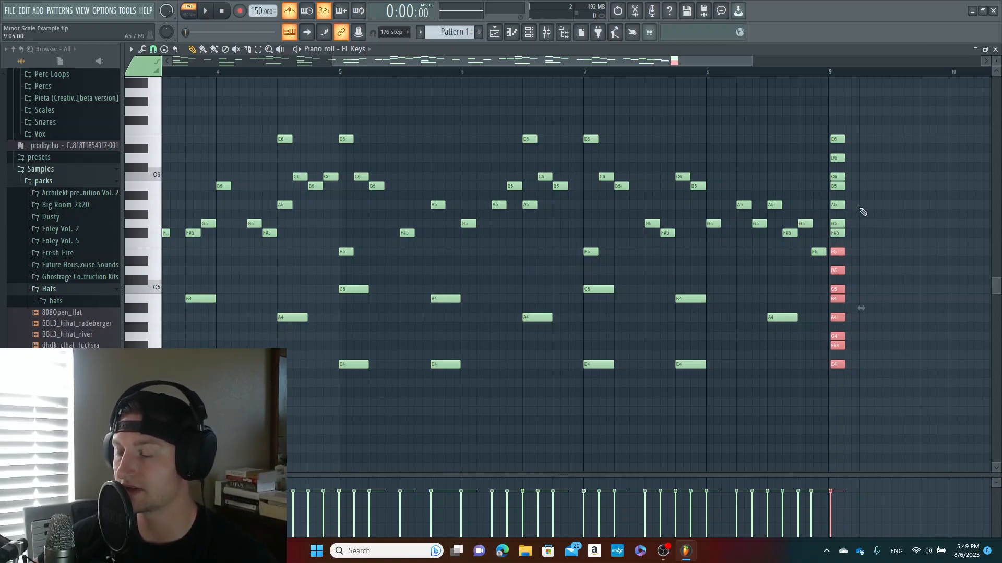
Try out-of-scale notes, G#5 in bar 6 and D#6 lowered to C#6 in bar 8, and remove them
scroll(863, 211, "up", 2)
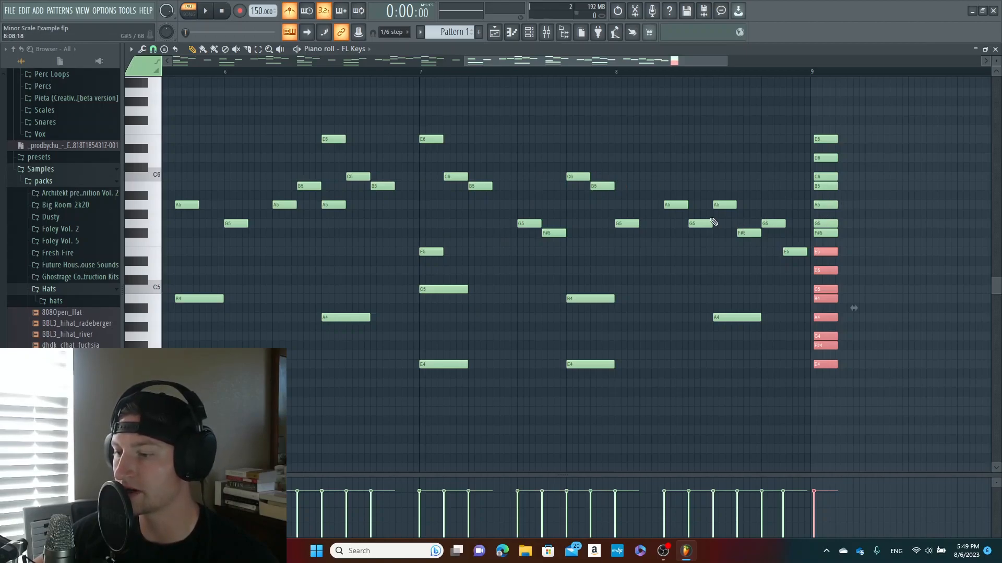
left_click(300, 217)
right_click(302, 217)
left_click(710, 150)
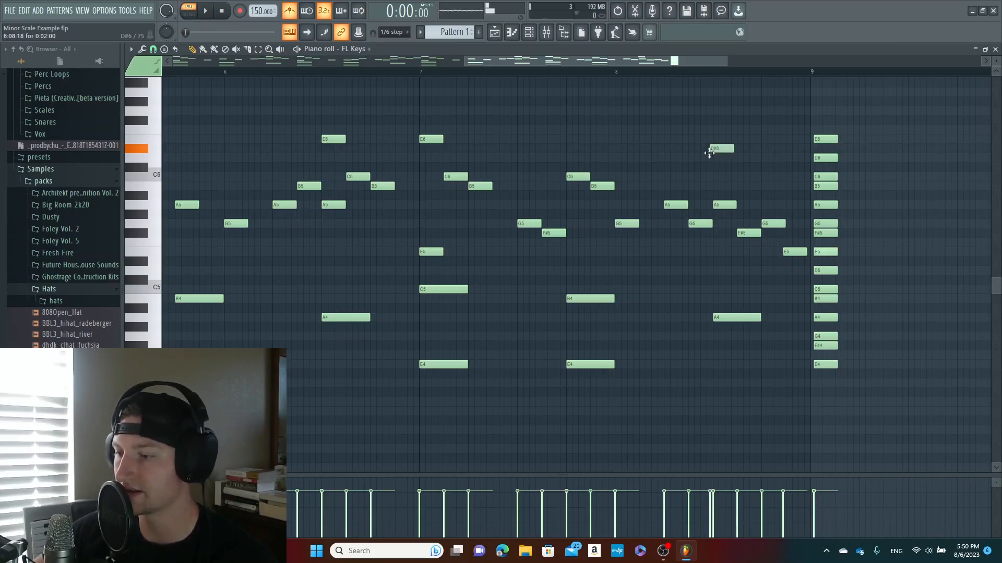
left_click_drag(709, 155, 711, 172)
right_click(723, 168)
Delete the entire stack of scale notes at the start of bar 9
left_click_drag(459, 63, 162, 61)
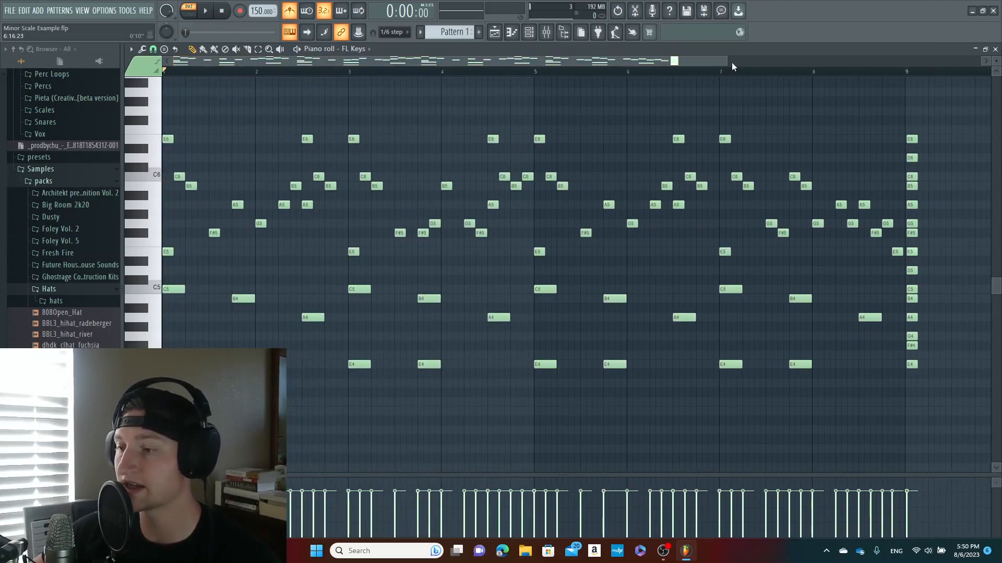
left_click_drag(726, 60, 852, 61)
left_click_drag(851, 417, 775, 124)
key("Delete")
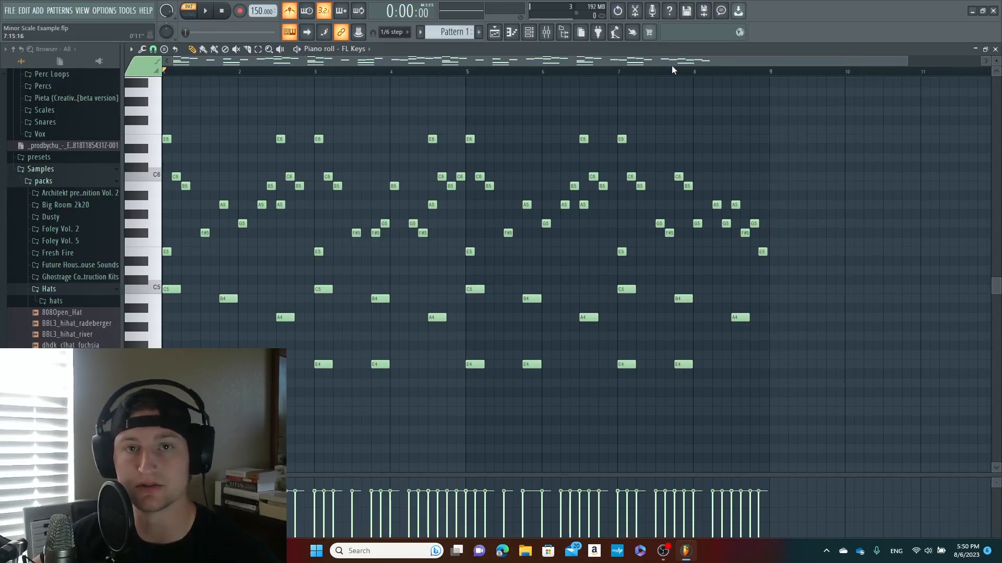